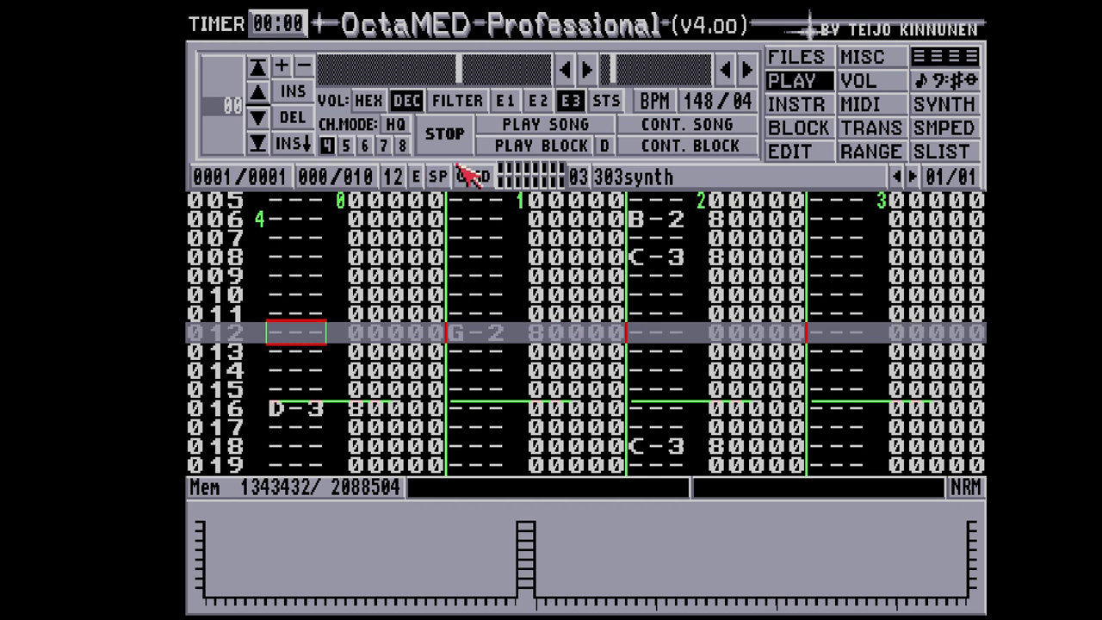
Play the pattern blocks, switching through them to block 010 during playback, and stop playback
{"action": "left_click", "coordinate": [482, 144]}
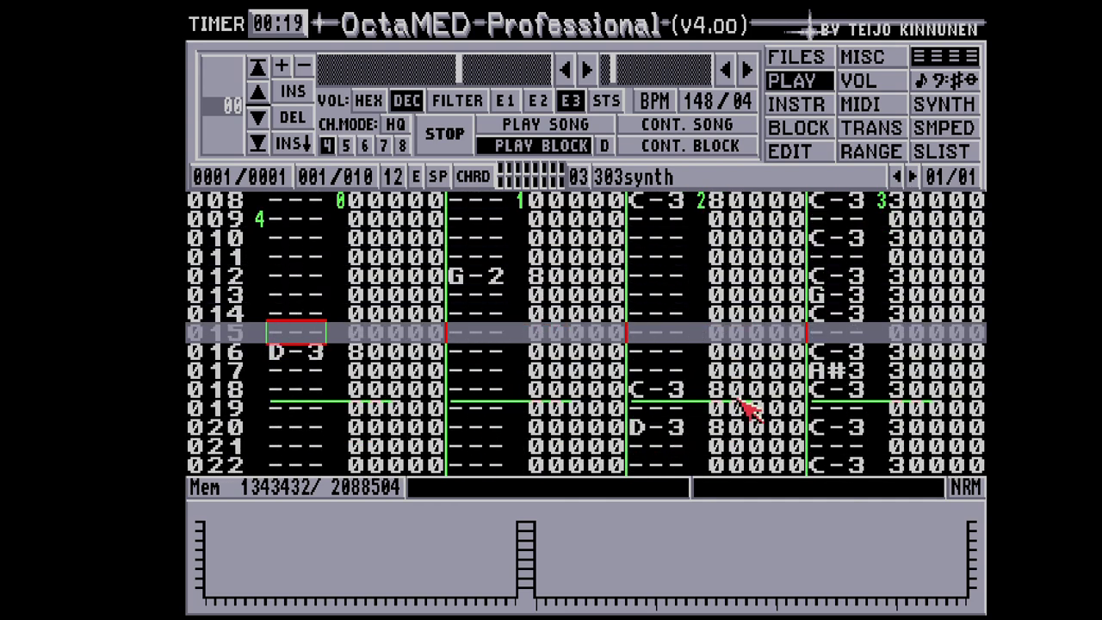
{"action": "key", "text": "shift+Left"}
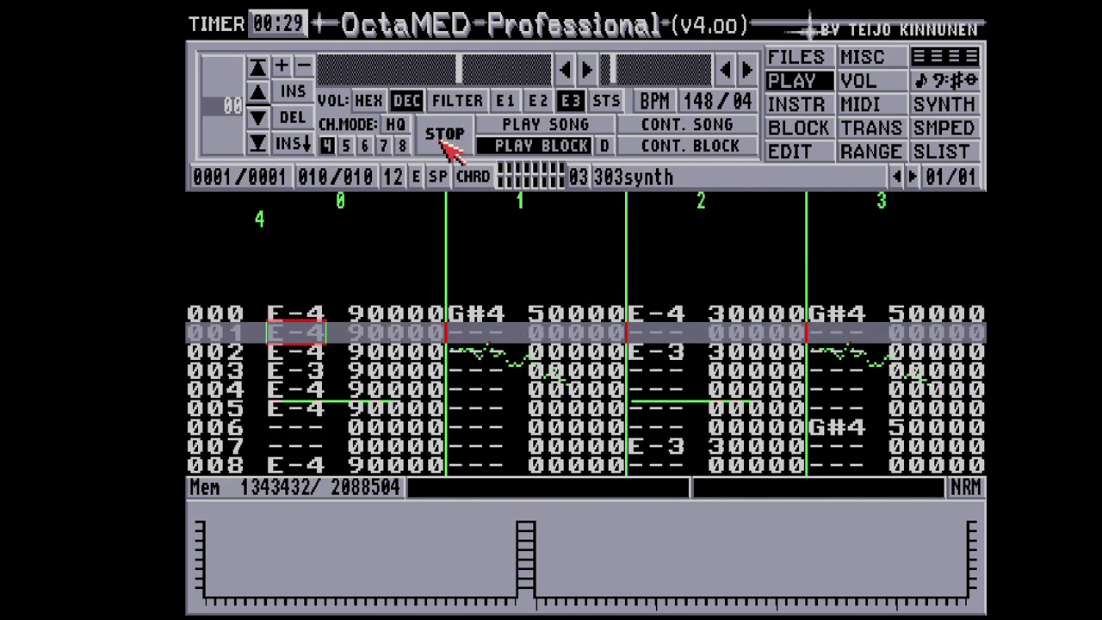
{"action": "left_click", "coordinate": [444, 139]}
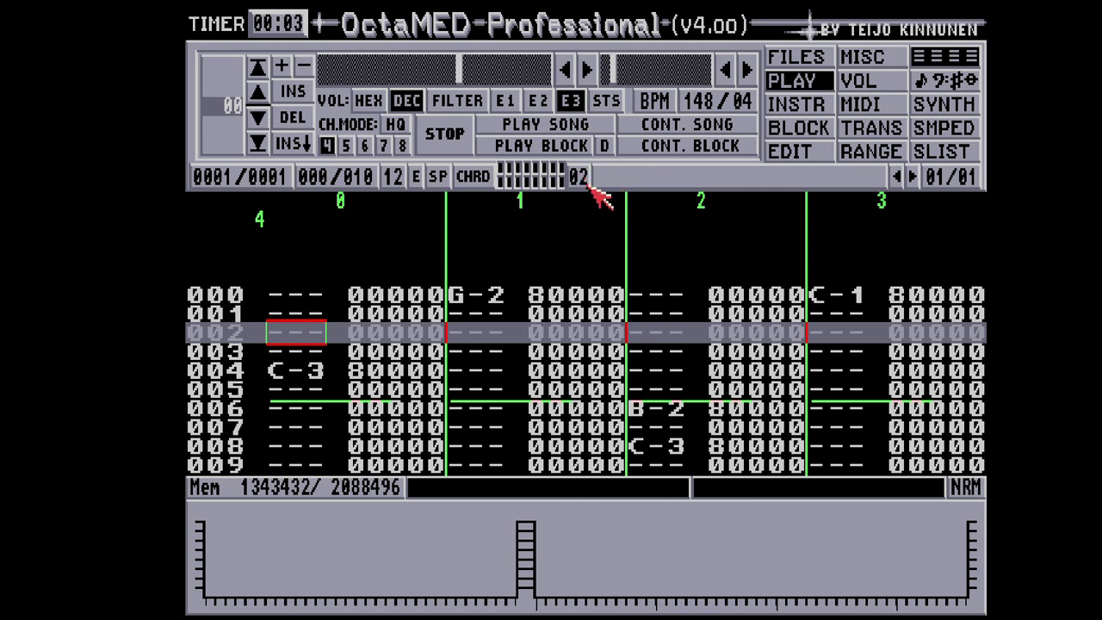
Make empty instrument 02 a synth-type instrument and name it "Synth test"
{"action": "left_click", "coordinate": [801, 105]}
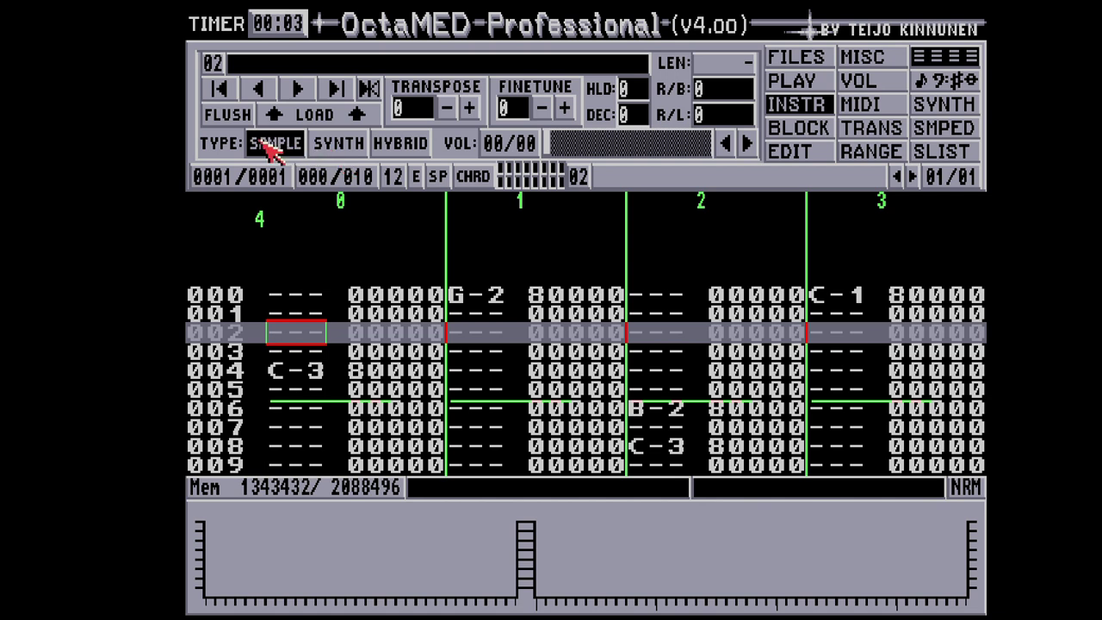
{"action": "left_click", "coordinate": [348, 145]}
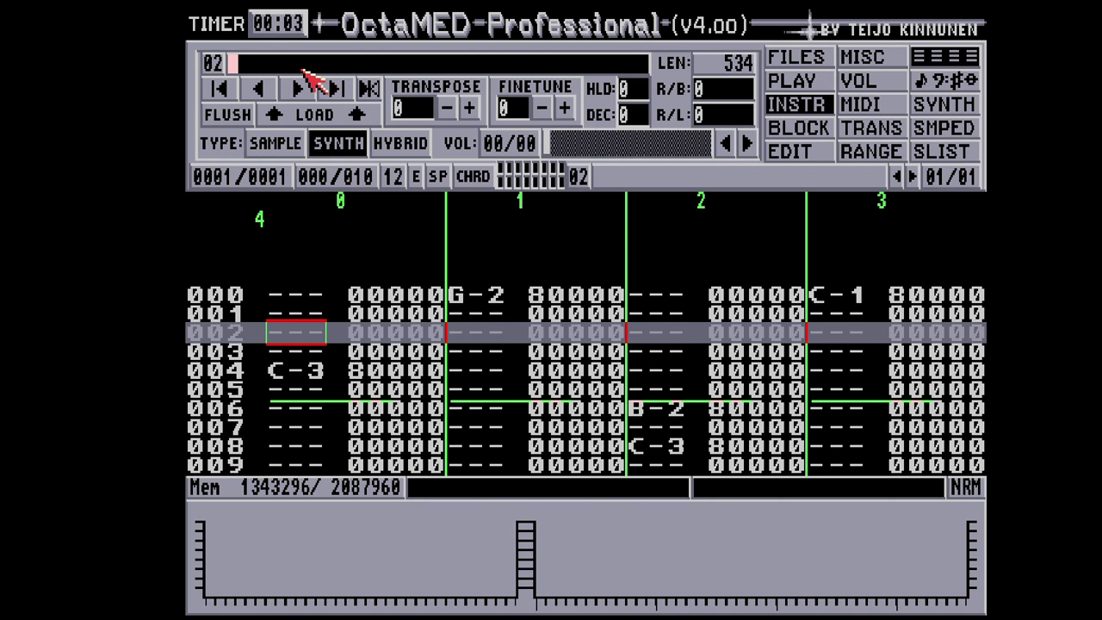
{"action": "type", "text": "Synth t"}
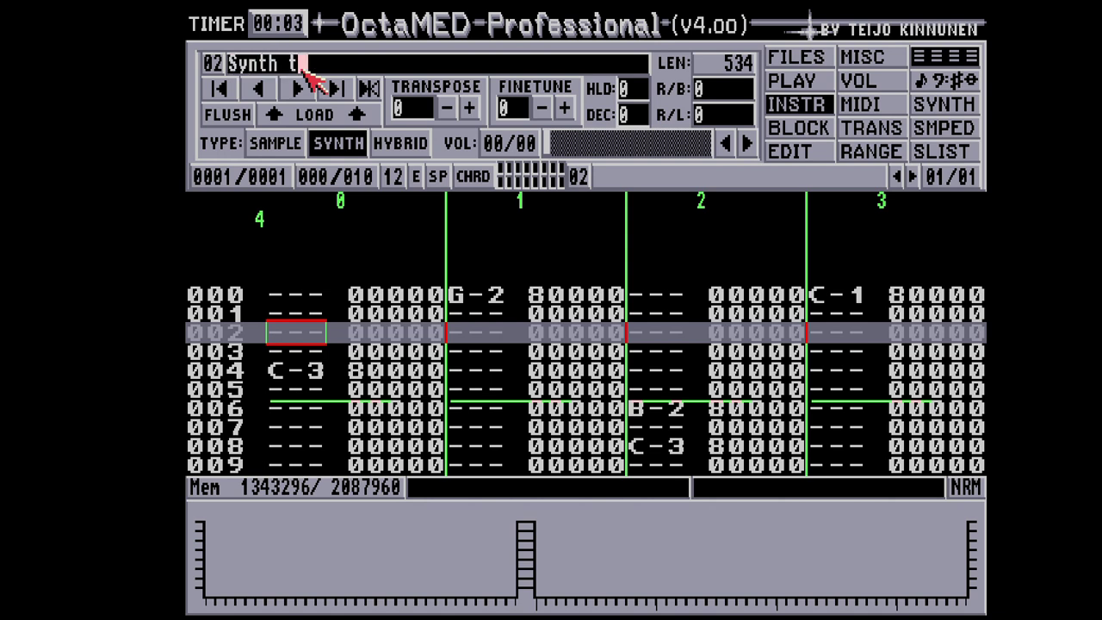
{"action": "type", "text": "est"}
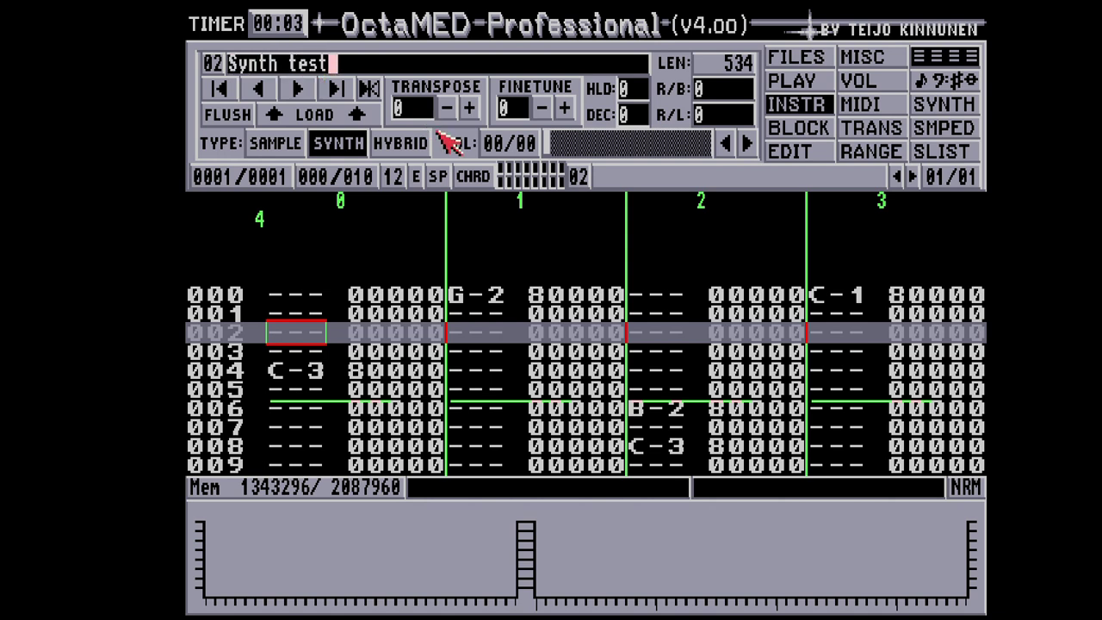
{"action": "key", "text": "Return"}
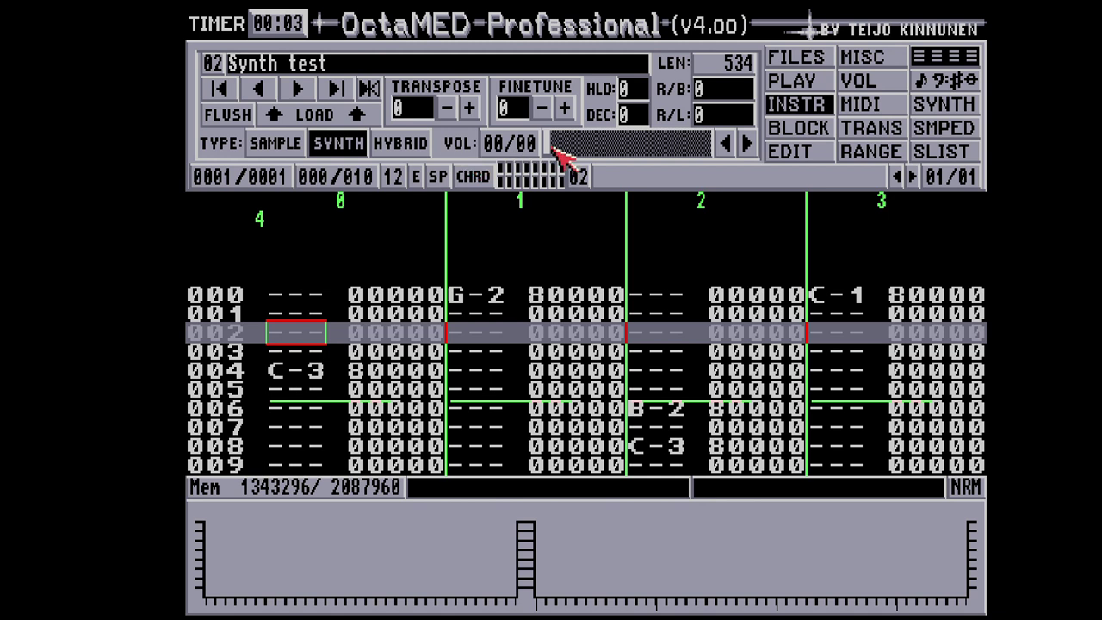
{"action": "mouse_move", "coordinate": [558, 148]}
{"action": "left_mouse_down"}
{"action": "mouse_move", "coordinate": [708, 146]}
{"action": "mouse_move", "coordinate": [547, 140]}
{"action": "left_mouse_up"}
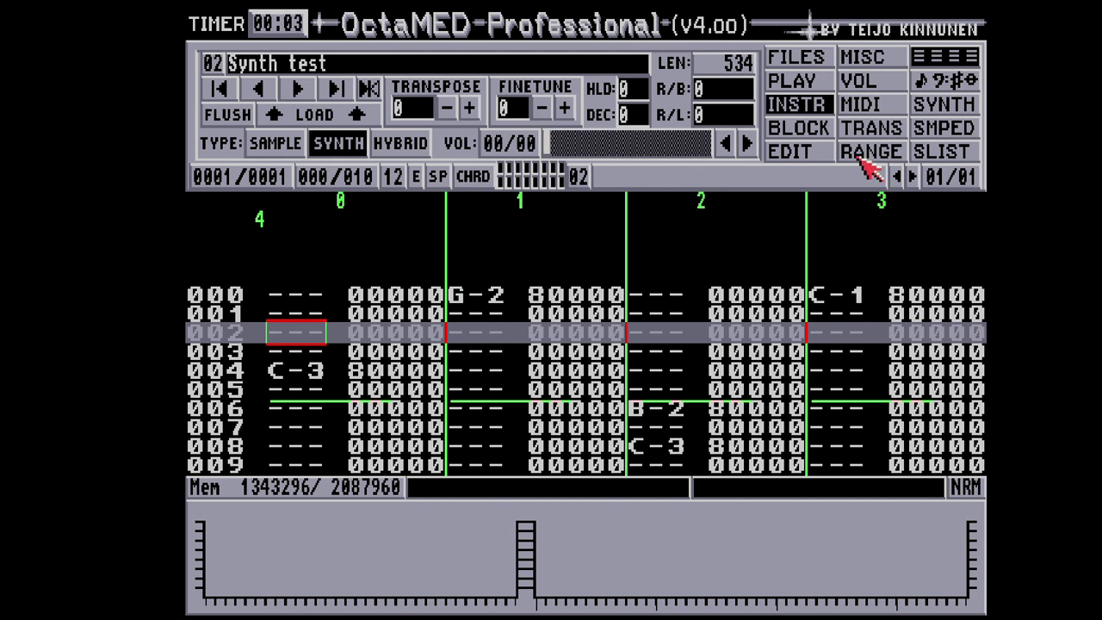
In the synth editor, fill the left waveform with a sine wave and switch the keyboard octaves to 45 and back to 12
{"action": "left_click", "coordinate": [941, 105]}
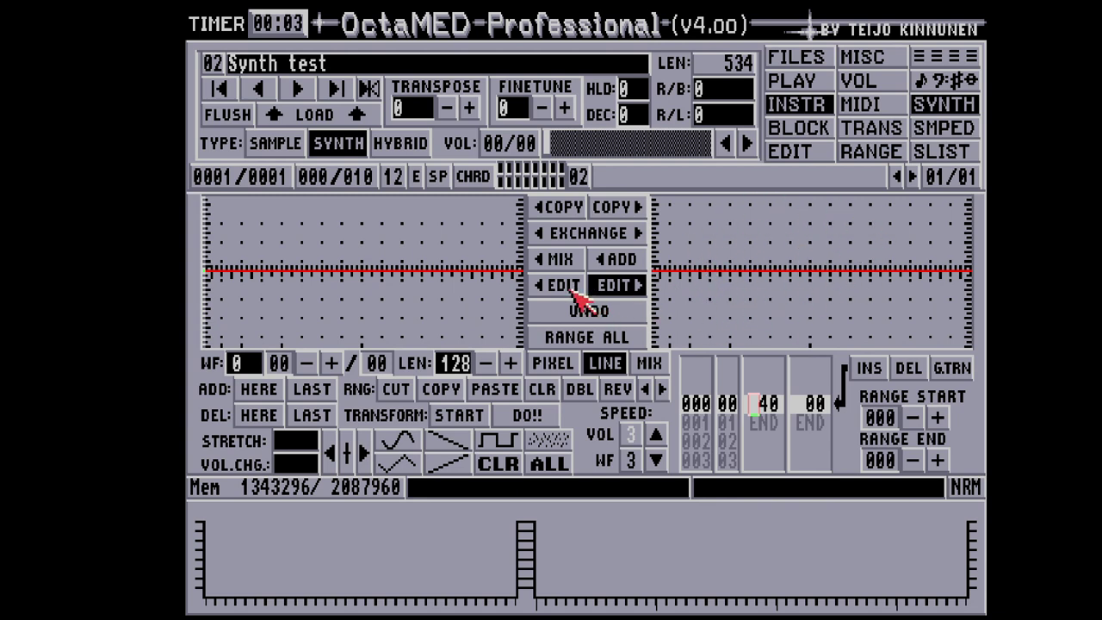
{"action": "left_click", "coordinate": [570, 291]}
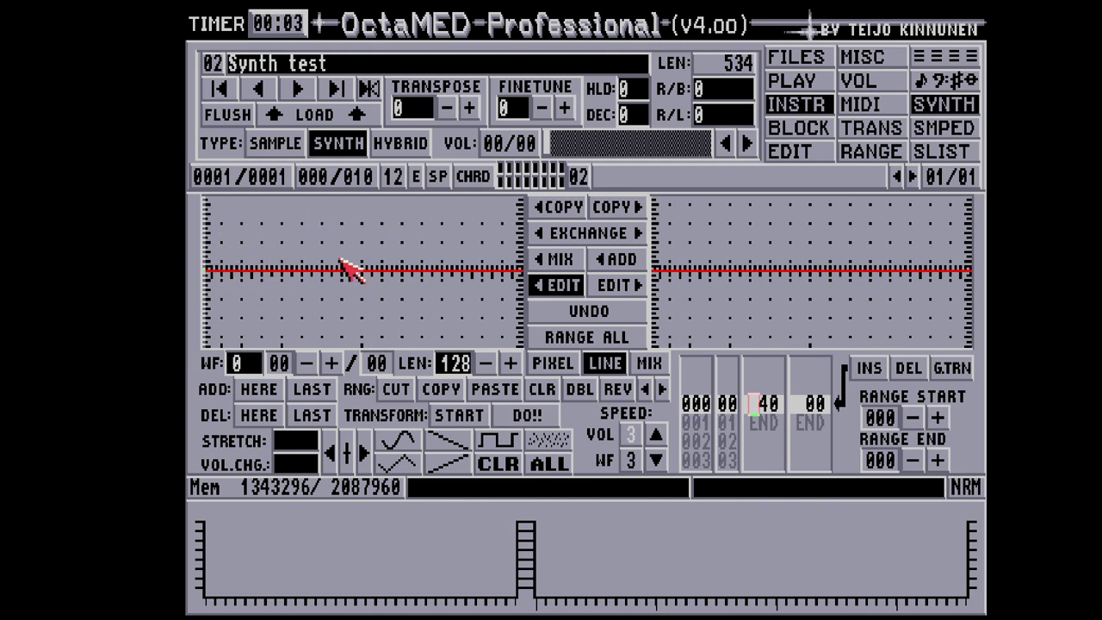
{"action": "left_click", "coordinate": [410, 446]}
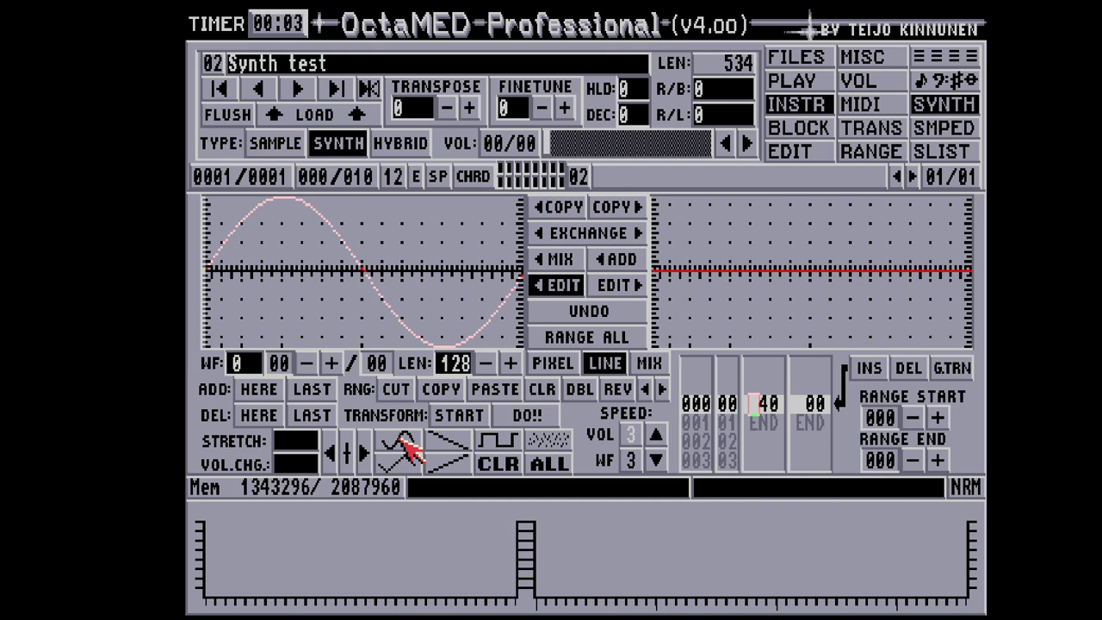
{"action": "left_click", "coordinate": [394, 177]}
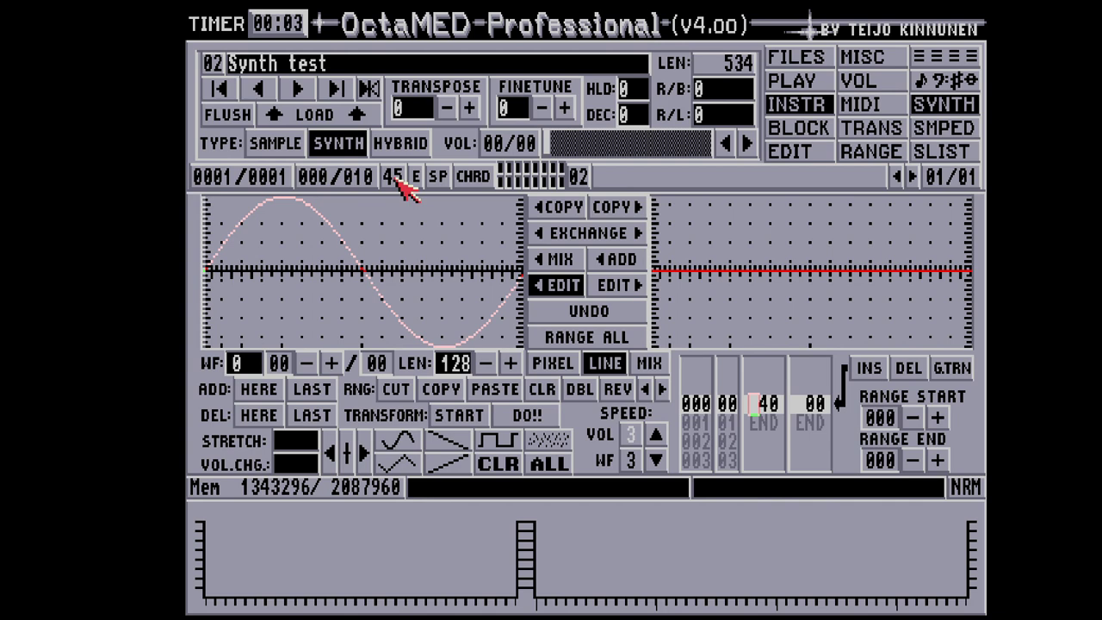
{"action": "left_click", "coordinate": [399, 181]}
Fill the left waveform in turn with a falling sawtooth, a square wave and several versions of random noise
{"action": "left_click", "coordinate": [455, 441]}
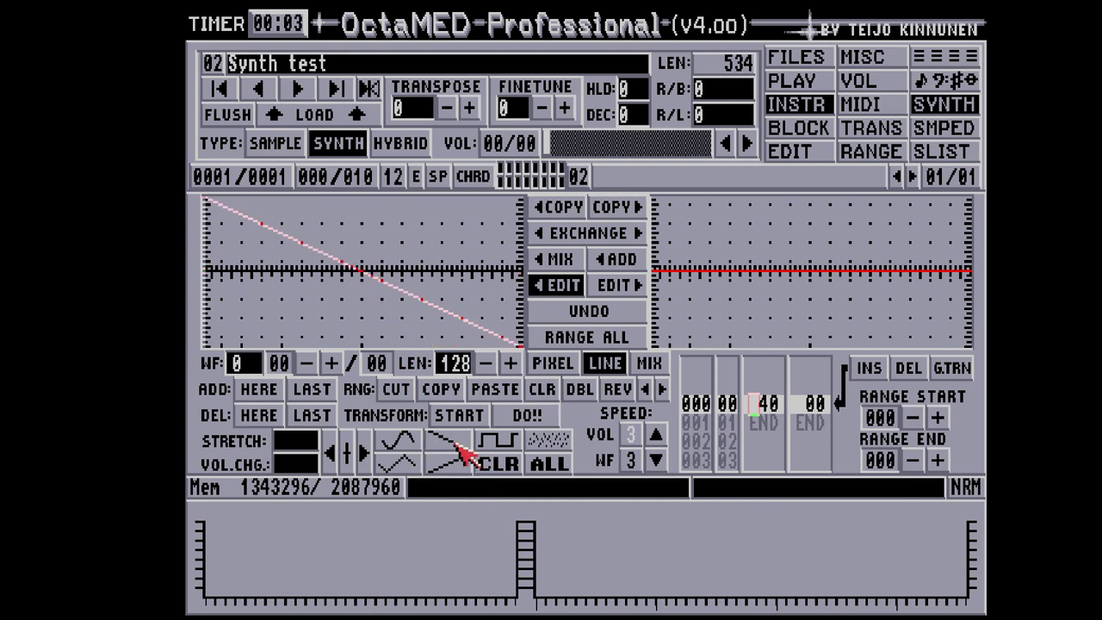
{"action": "left_click", "coordinate": [495, 460]}
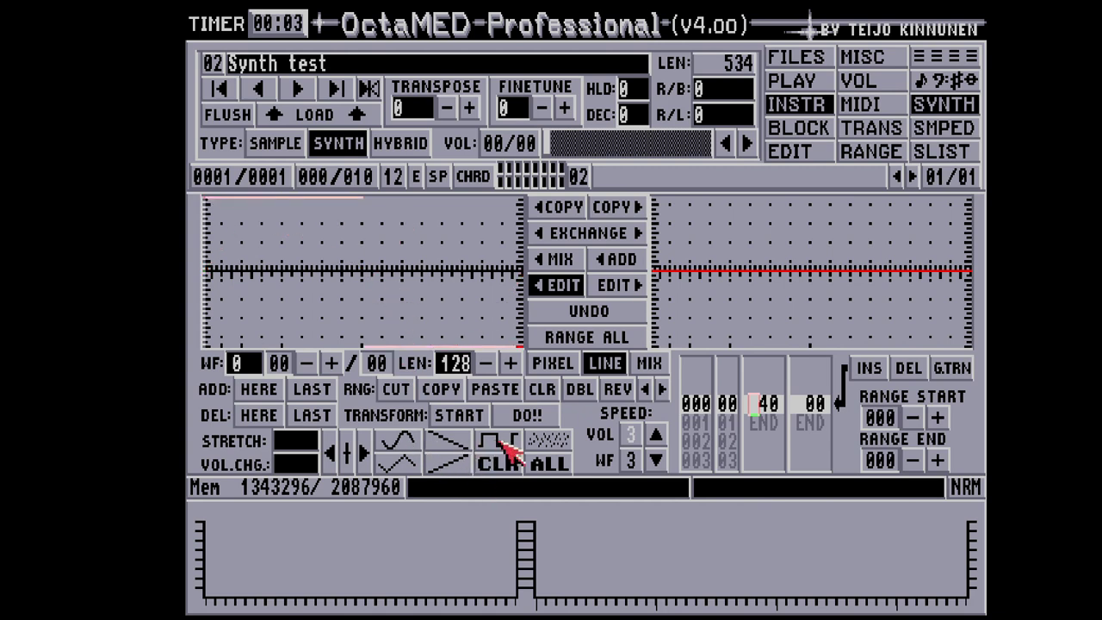
{"action": "left_click", "coordinate": [551, 441]}
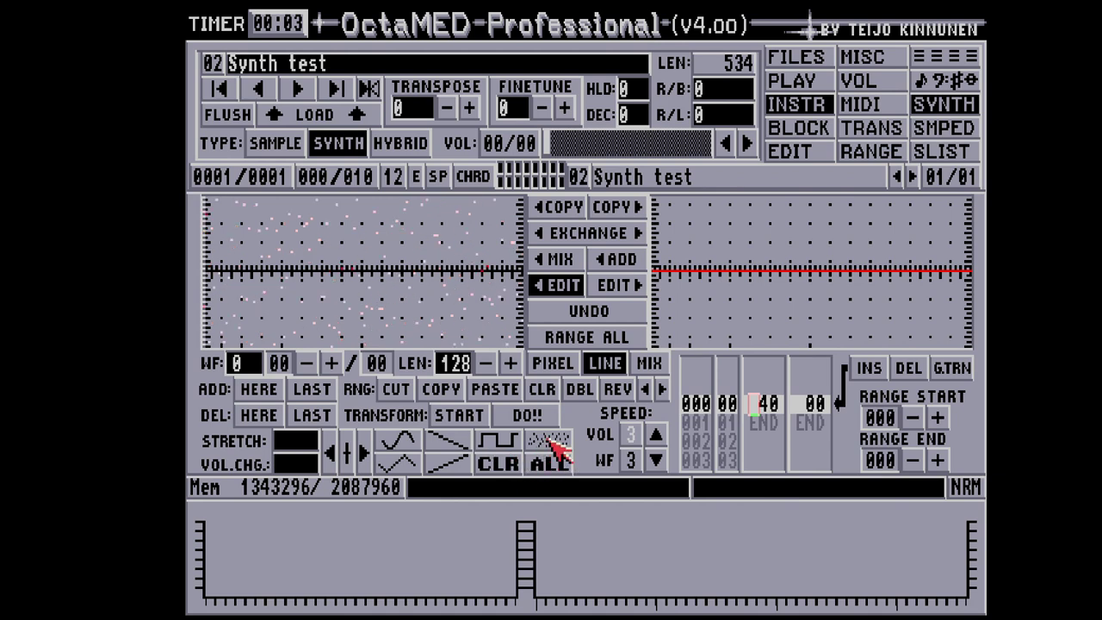
{"action": "left_click", "coordinate": [549, 443]}
{"action": "left_click", "coordinate": [549, 442]}
{"action": "left_click", "coordinate": [549, 442]}
Fill the left waveform with a triangle and a rising sawtooth, and clear it back to a flat line
{"action": "left_click", "coordinate": [408, 463]}
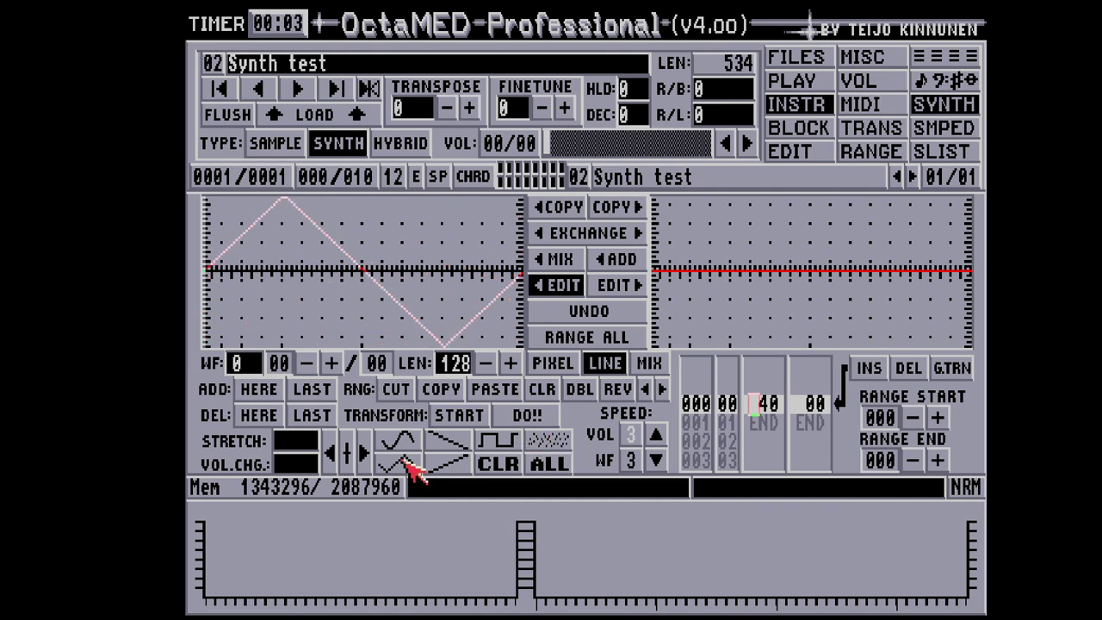
{"action": "left_click", "coordinate": [450, 462]}
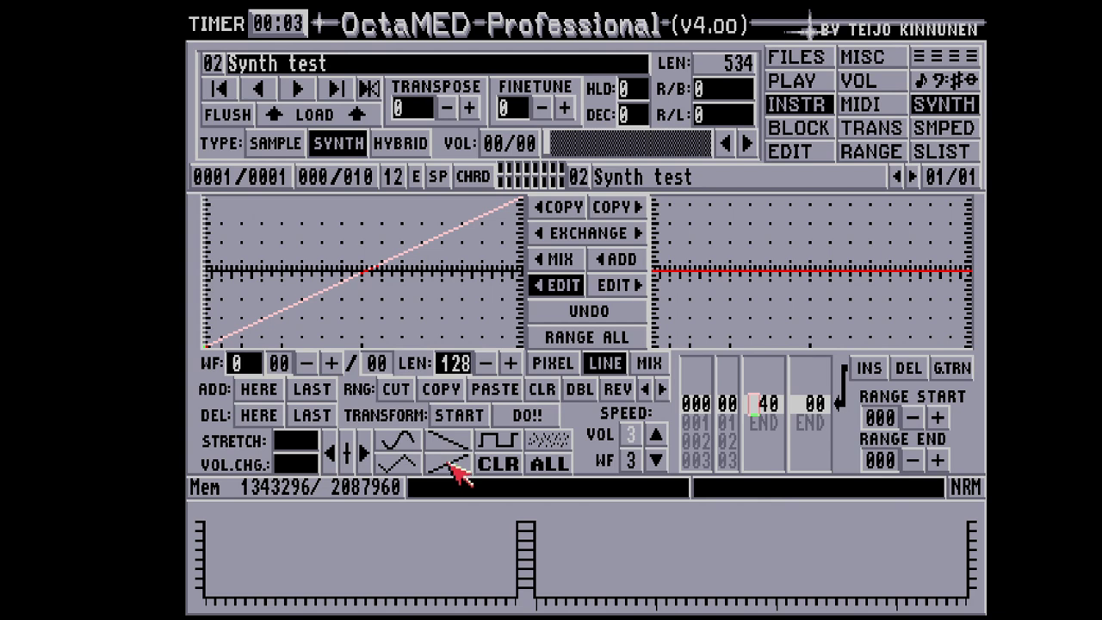
{"action": "left_click", "coordinate": [506, 465]}
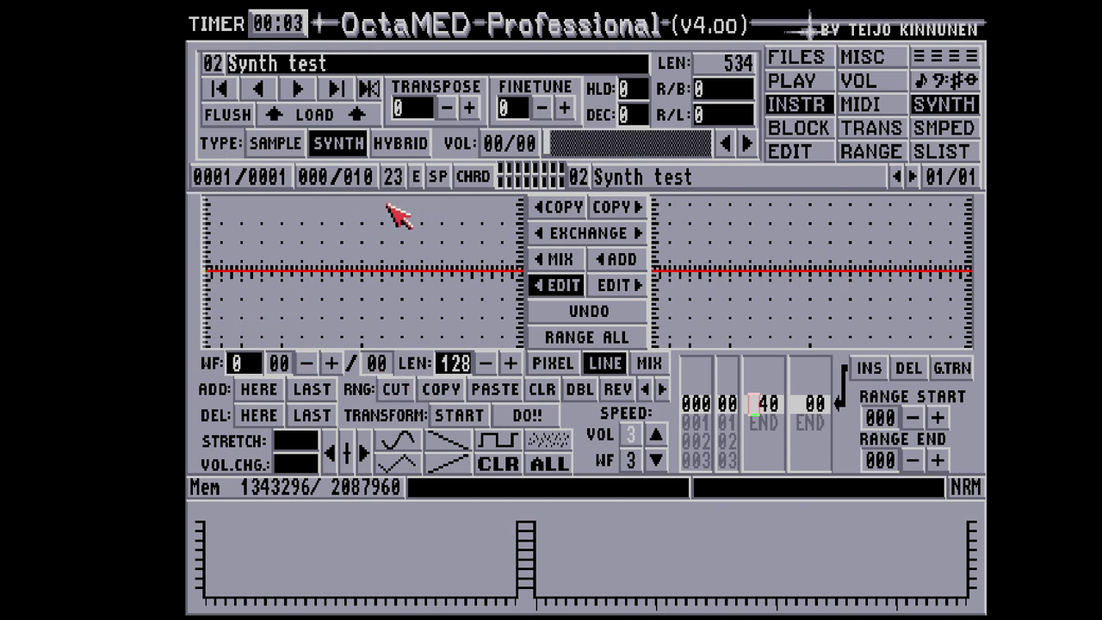
Draw a freehand wave across the left waveform in Pixel mode
{"action": "left_click", "coordinate": [566, 364]}
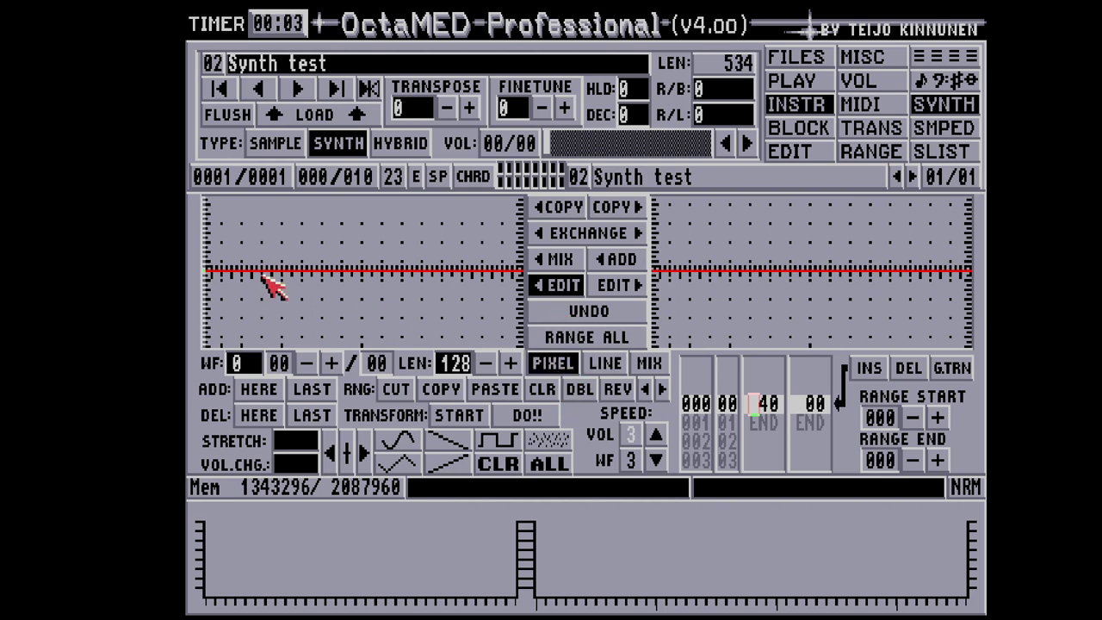
{"action": "mouse_move", "coordinate": [283, 266]}
{"action": "left_mouse_down"}
{"action": "mouse_move", "coordinate": [316, 233]}
{"action": "mouse_move", "coordinate": [355, 245]}
{"action": "mouse_move", "coordinate": [406, 301]}
{"action": "mouse_move", "coordinate": [489, 248]}
{"action": "left_mouse_up"}
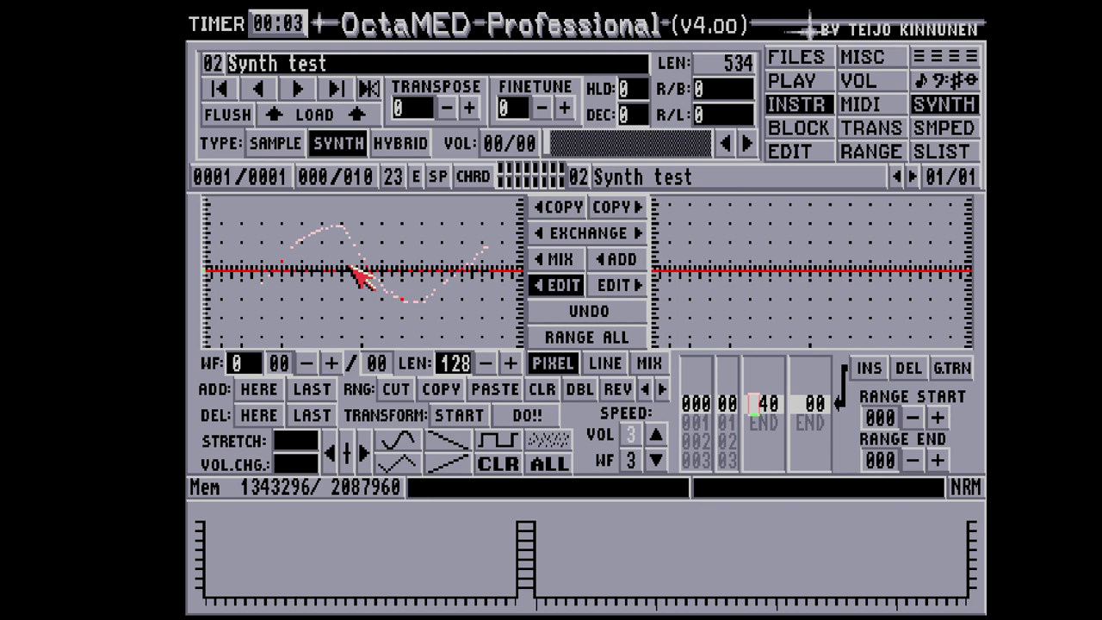
Mark the range from 34 to 100 on the left waveform, and re-mark it from 40 to 87
{"action": "right_click", "coordinate": [290, 239]}
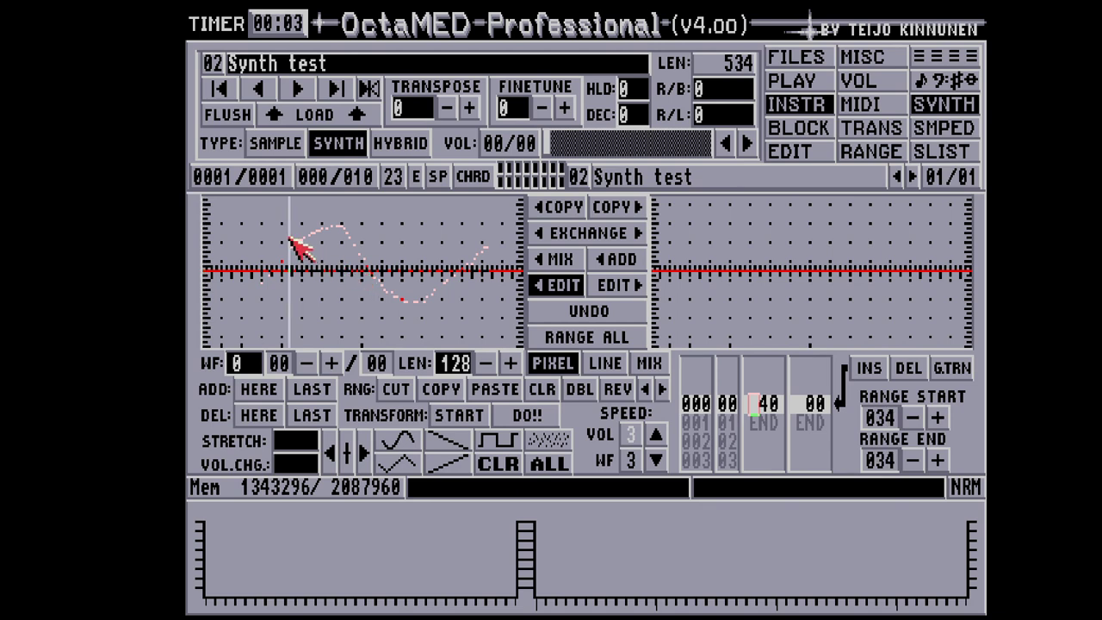
{"action": "left_click_drag", "start_coordinate": [290, 239], "coordinate": [458, 266]}
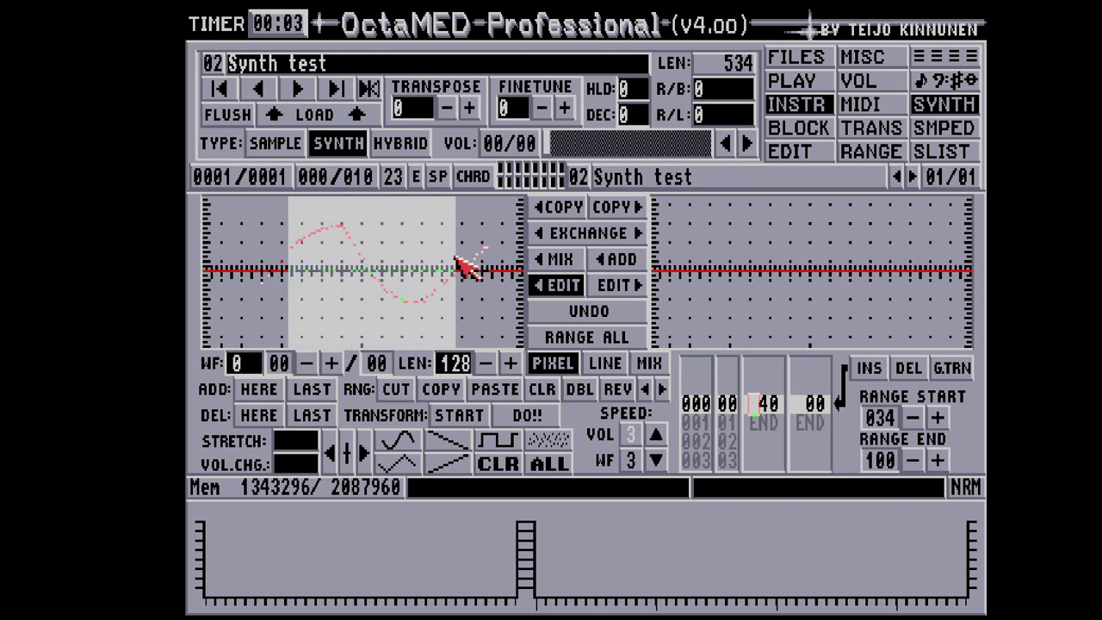
{"action": "left_click_drag", "start_coordinate": [232, 271], "coordinate": [422, 262]}
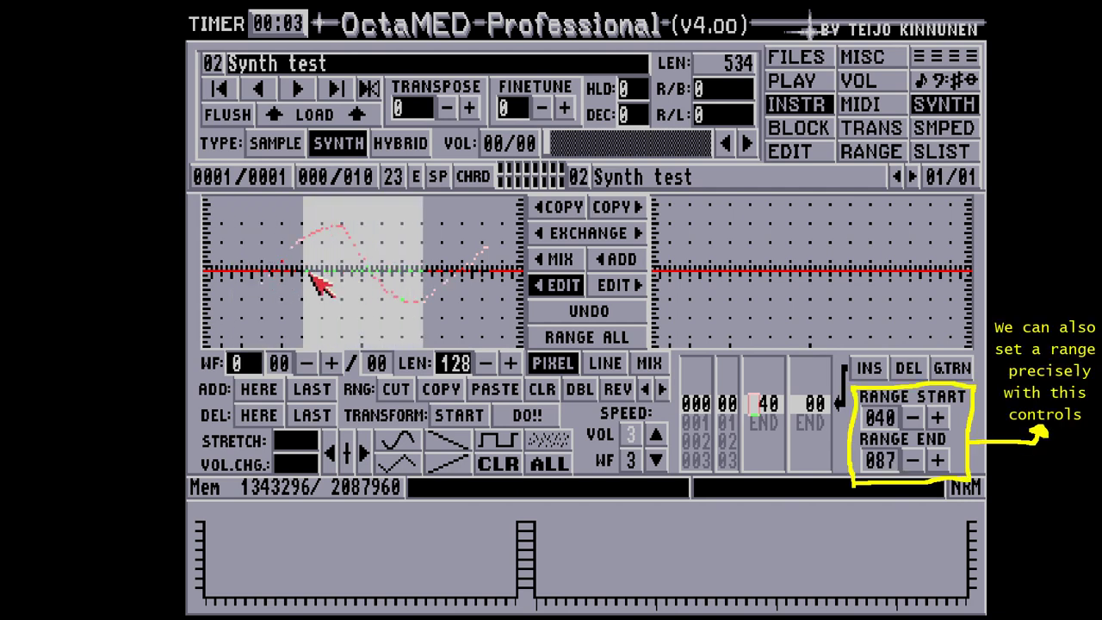
Reshape the left waveform in Pixel mode with several overlapping freehand curves
{"action": "mouse_move", "coordinate": [262, 241]}
{"action": "left_mouse_down"}
{"action": "mouse_move", "coordinate": [375, 260]}
{"action": "mouse_move", "coordinate": [454, 241]}
{"action": "mouse_move", "coordinate": [454, 275]}
{"action": "mouse_move", "coordinate": [482, 287]}
{"action": "left_mouse_up"}
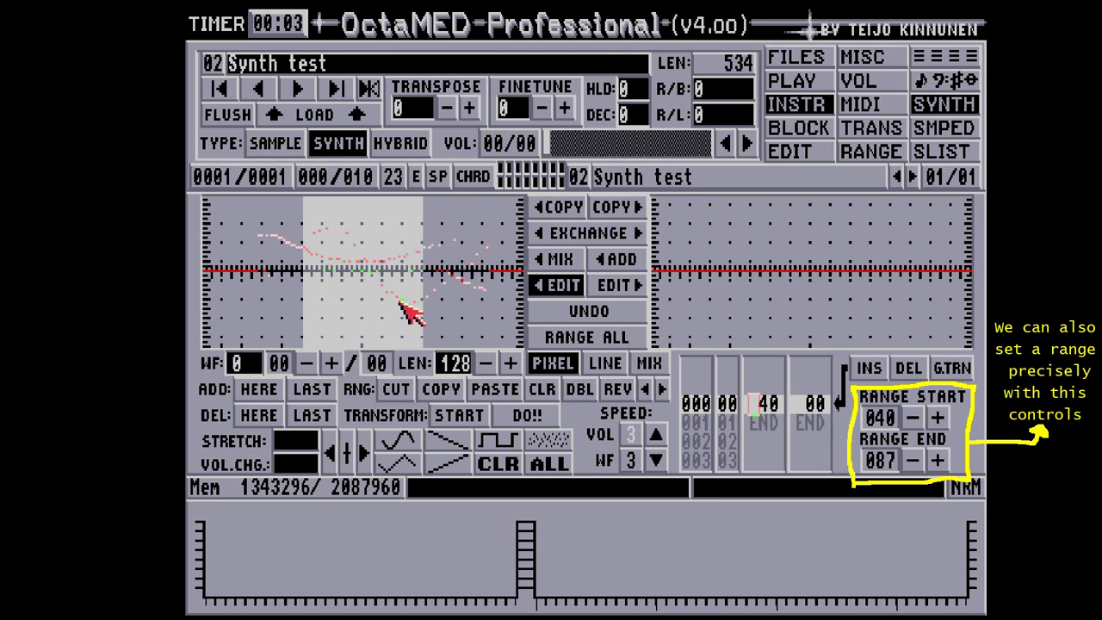
{"action": "mouse_move", "coordinate": [278, 227]}
{"action": "left_mouse_down"}
{"action": "mouse_move", "coordinate": [244, 213]}
{"action": "mouse_move", "coordinate": [308, 272]}
{"action": "left_mouse_up"}
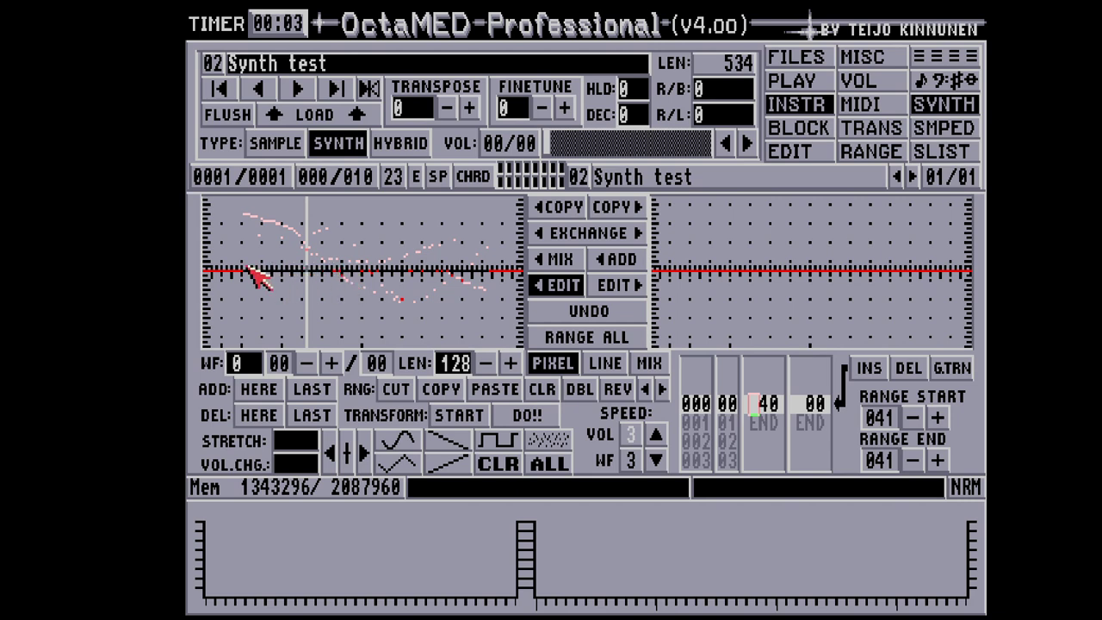
{"action": "mouse_move", "coordinate": [233, 258]}
{"action": "left_mouse_down"}
{"action": "mouse_move", "coordinate": [265, 220]}
{"action": "mouse_move", "coordinate": [306, 231]}
{"action": "mouse_move", "coordinate": [391, 330]}
{"action": "mouse_move", "coordinate": [454, 318]}
{"action": "mouse_move", "coordinate": [517, 272]}
{"action": "mouse_move", "coordinate": [523, 251]}
{"action": "mouse_move", "coordinate": [493, 276]}
{"action": "mouse_move", "coordinate": [494, 300]}
{"action": "mouse_move", "coordinate": [476, 247]}
{"action": "mouse_move", "coordinate": [442, 210]}
{"action": "mouse_move", "coordinate": [393, 206]}
{"action": "mouse_move", "coordinate": [278, 299]}
{"action": "mouse_move", "coordinate": [235, 296]}
{"action": "mouse_move", "coordinate": [204, 272]}
{"action": "mouse_move", "coordinate": [215, 311]}
{"action": "mouse_move", "coordinate": [230, 321]}
{"action": "mouse_move", "coordinate": [276, 333]}
{"action": "mouse_move", "coordinate": [324, 328]}
{"action": "mouse_move", "coordinate": [421, 250]}
{"action": "mouse_move", "coordinate": [508, 230]}
{"action": "left_mouse_up"}
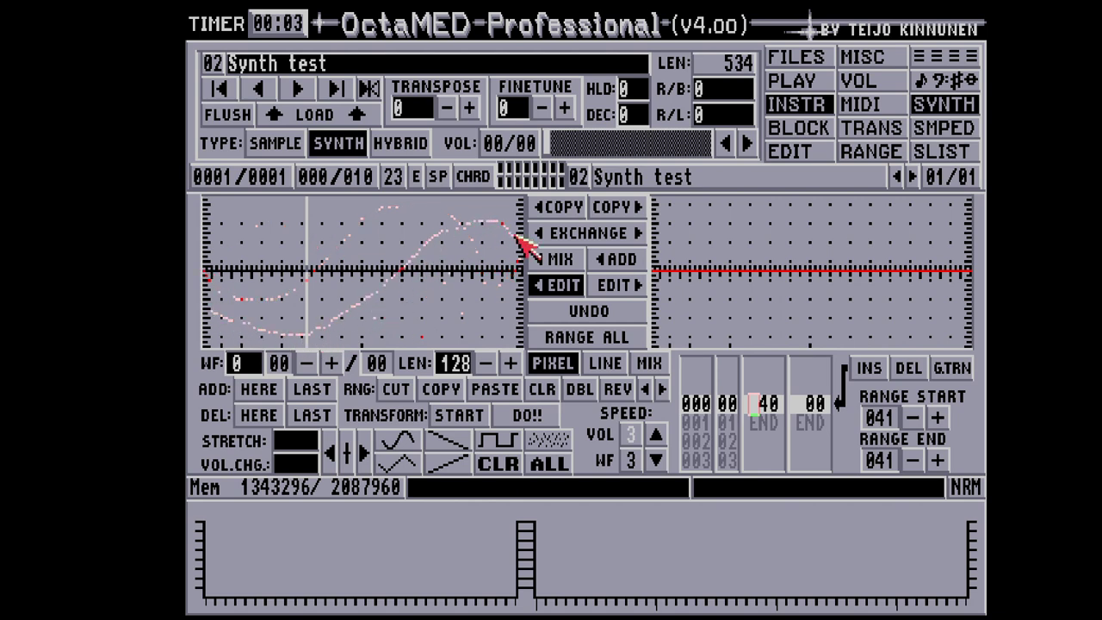
{"action": "mouse_move", "coordinate": [432, 252]}
{"action": "left_mouse_down"}
{"action": "mouse_move", "coordinate": [351, 206]}
{"action": "mouse_move", "coordinate": [311, 207]}
{"action": "mouse_move", "coordinate": [275, 218]}
{"action": "mouse_move", "coordinate": [213, 271]}
{"action": "left_mouse_up"}
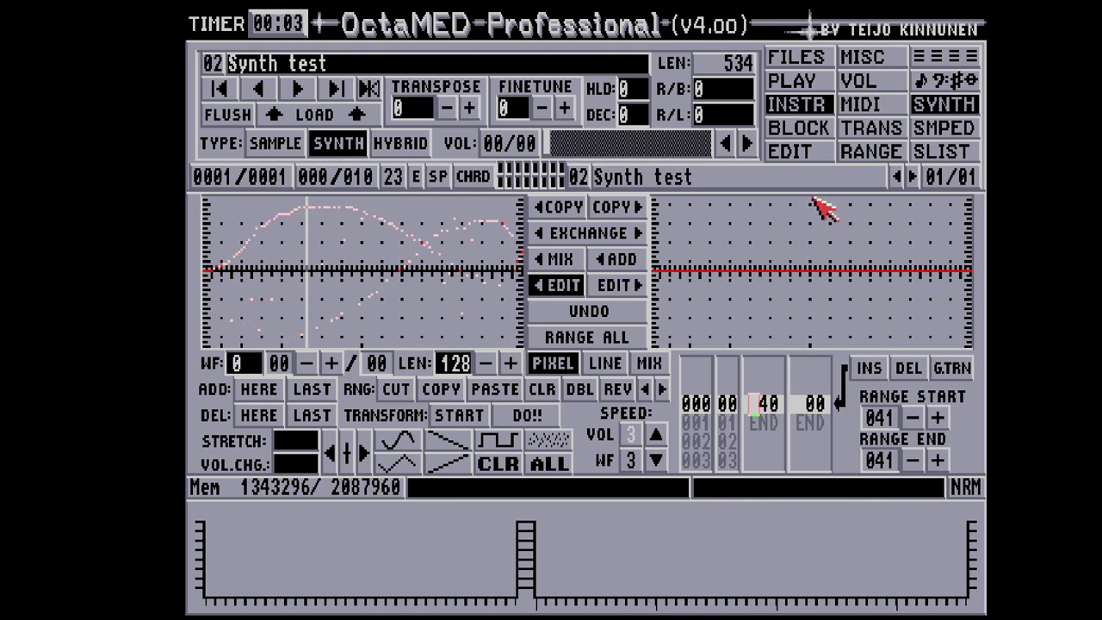
{"action": "left_click", "coordinate": [958, 56]}
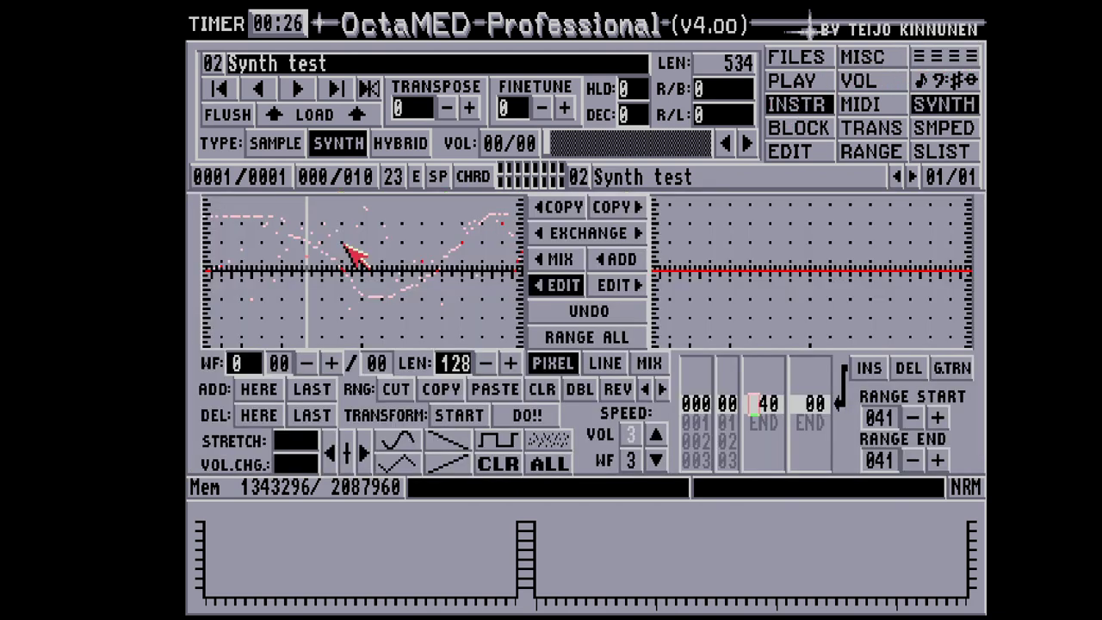
{"action": "mouse_move", "coordinate": [241, 222]}
{"action": "left_mouse_down"}
{"action": "mouse_move", "coordinate": [402, 294]}
{"action": "mouse_move", "coordinate": [497, 252]}
{"action": "mouse_move", "coordinate": [403, 273]}
{"action": "mouse_move", "coordinate": [332, 241]}
{"action": "mouse_move", "coordinate": [255, 241]}
{"action": "mouse_move", "coordinate": [265, 266]}
{"action": "mouse_move", "coordinate": [341, 235]}
{"action": "mouse_move", "coordinate": [381, 269]}
{"action": "mouse_move", "coordinate": [460, 290]}
{"action": "left_mouse_up"}
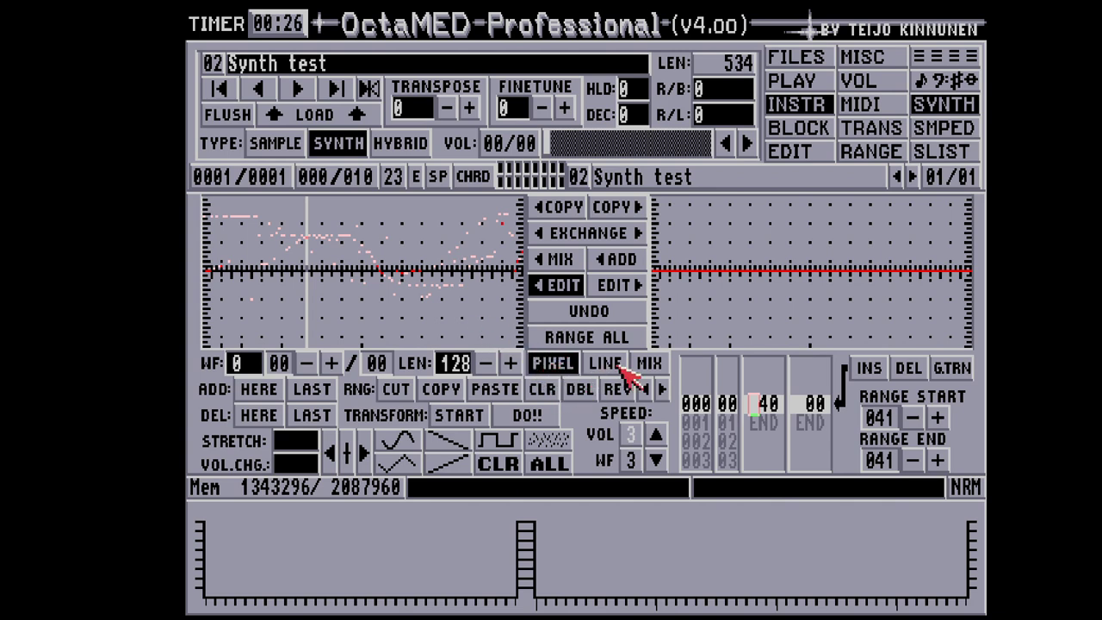
Switch waveform drawing to Line mode and draw several straight sloping segments across the left waveform
{"action": "left_click", "coordinate": [626, 376]}
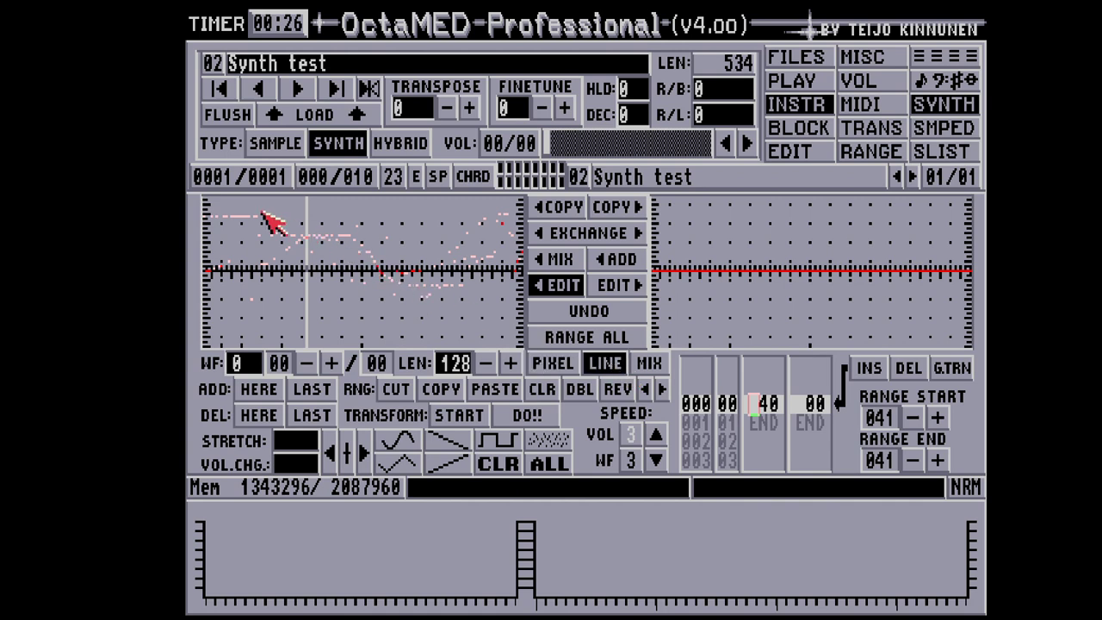
{"action": "left_click_drag", "start_coordinate": [266, 216], "coordinate": [425, 306]}
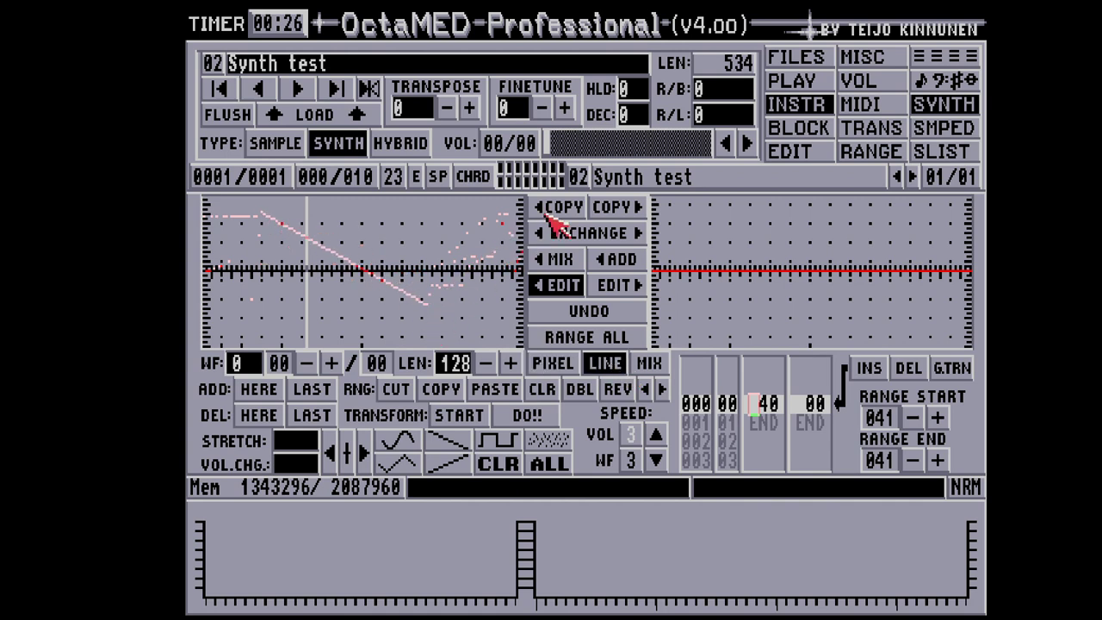
{"action": "mouse_move", "coordinate": [506, 231]}
{"action": "left_mouse_down"}
{"action": "mouse_move", "coordinate": [398, 301]}
{"action": "mouse_move", "coordinate": [364, 295]}
{"action": "mouse_move", "coordinate": [295, 239]}
{"action": "mouse_move", "coordinate": [212, 256]}
{"action": "mouse_move", "coordinate": [373, 332]}
{"action": "mouse_move", "coordinate": [487, 246]}
{"action": "mouse_move", "coordinate": [430, 250]}
{"action": "mouse_move", "coordinate": [451, 269]}
{"action": "left_mouse_up"}
{"action": "mouse_move", "coordinate": [508, 318]}
{"action": "left_mouse_down"}
{"action": "mouse_move", "coordinate": [496, 278]}
{"action": "mouse_move", "coordinate": [445, 231]}
{"action": "mouse_move", "coordinate": [427, 291]}
{"action": "mouse_move", "coordinate": [477, 276]}
{"action": "mouse_move", "coordinate": [492, 258]}
{"action": "mouse_move", "coordinate": [372, 277]}
{"action": "left_mouse_up"}
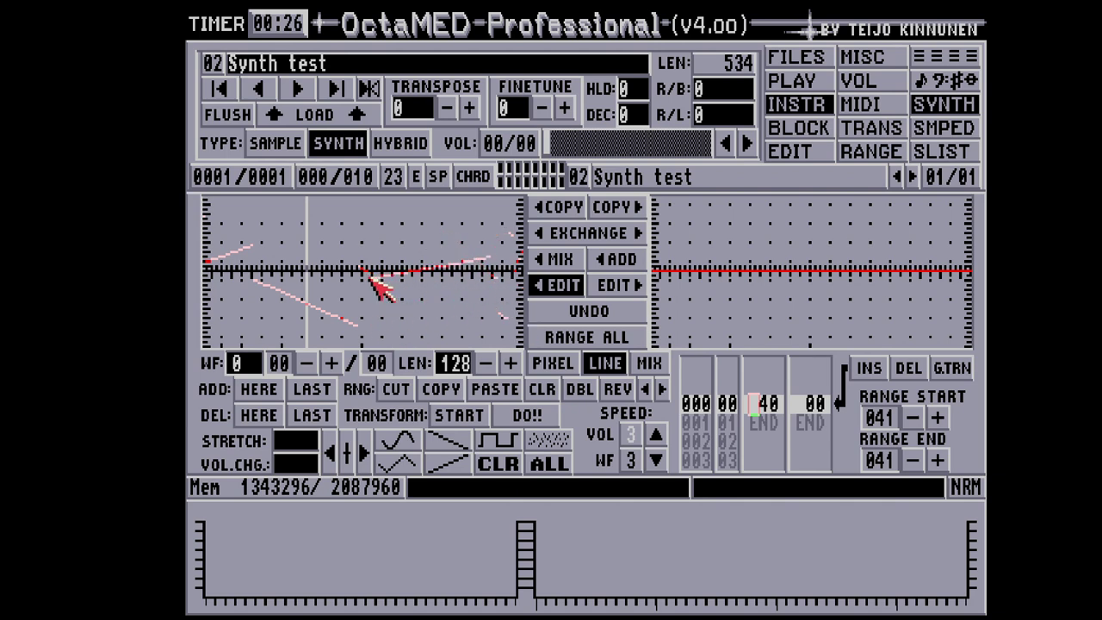
Enable the Mix option for waveform drawing and fill the left waveform with a sine wave
{"action": "left_click", "coordinate": [651, 368]}
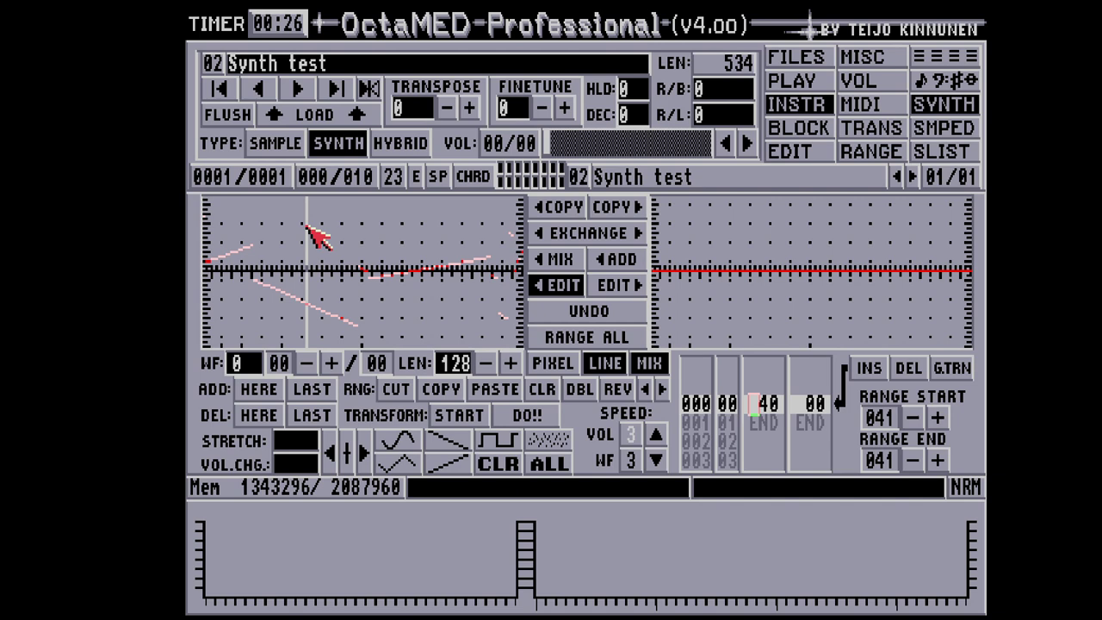
{"action": "left_click", "coordinate": [400, 444]}
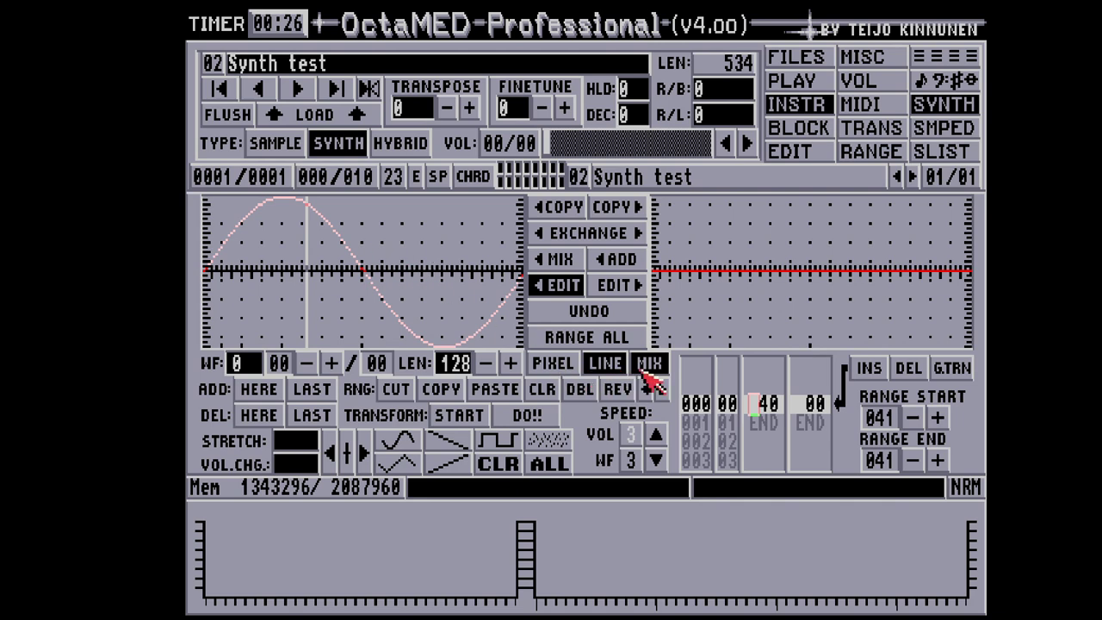
Draw straight falling lines over the left sine wave in Line mode, with and without Mix, and refill it with a sine wave
{"action": "mouse_move", "coordinate": [356, 232]}
{"action": "left_mouse_down"}
{"action": "mouse_move", "coordinate": [453, 249]}
{"action": "mouse_move", "coordinate": [450, 225]}
{"action": "mouse_move", "coordinate": [479, 261]}
{"action": "left_mouse_up"}
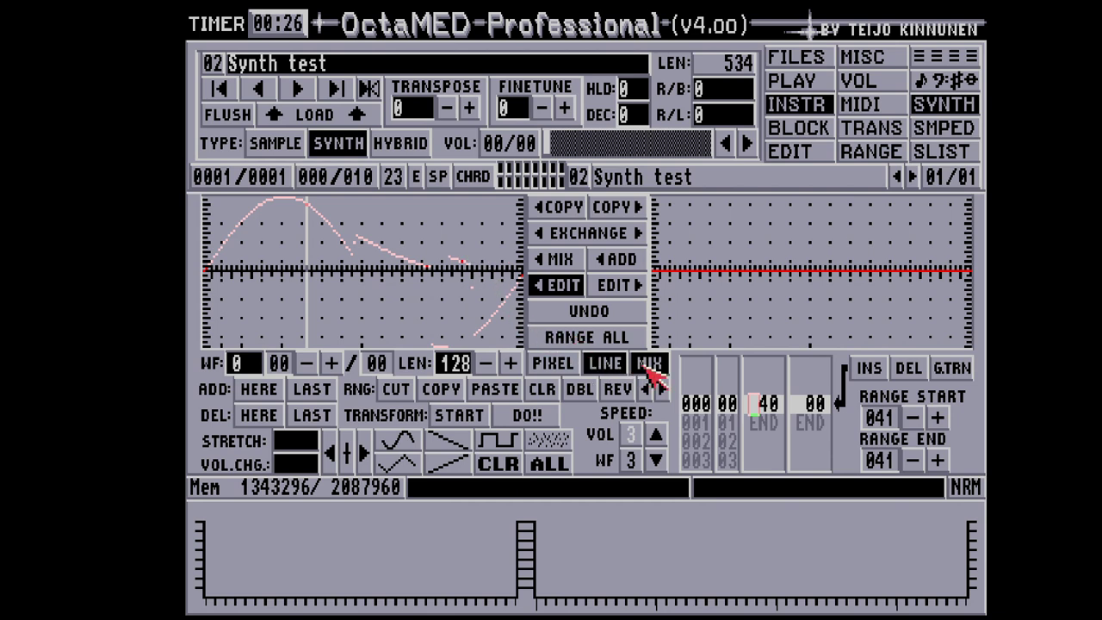
{"action": "left_click_drag", "start_coordinate": [346, 214], "coordinate": [462, 310]}
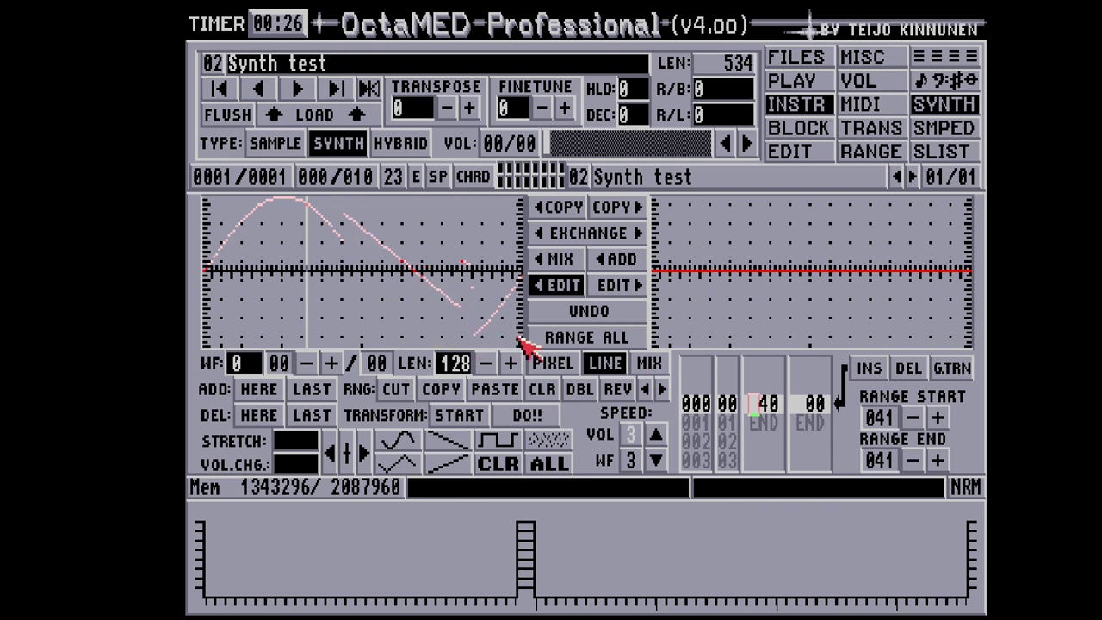
{"action": "left_click", "coordinate": [397, 448]}
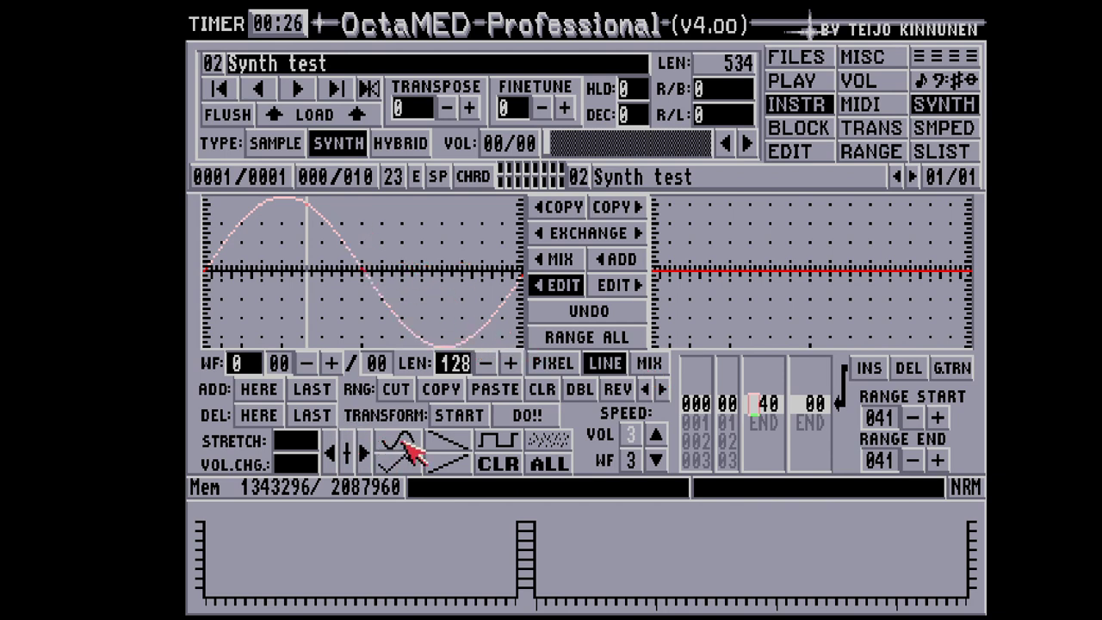
Draw freehand over the left waveform in Pixel mode with Mix enabled, and refill it with a sine wave
{"action": "left_click", "coordinate": [551, 362]}
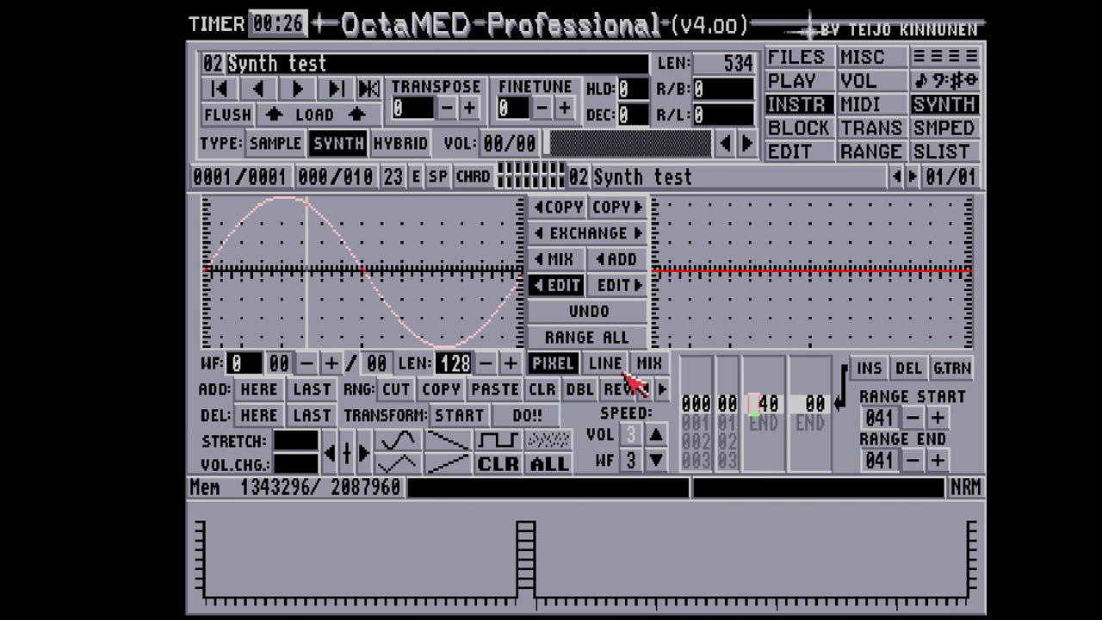
{"action": "left_click", "coordinate": [652, 368]}
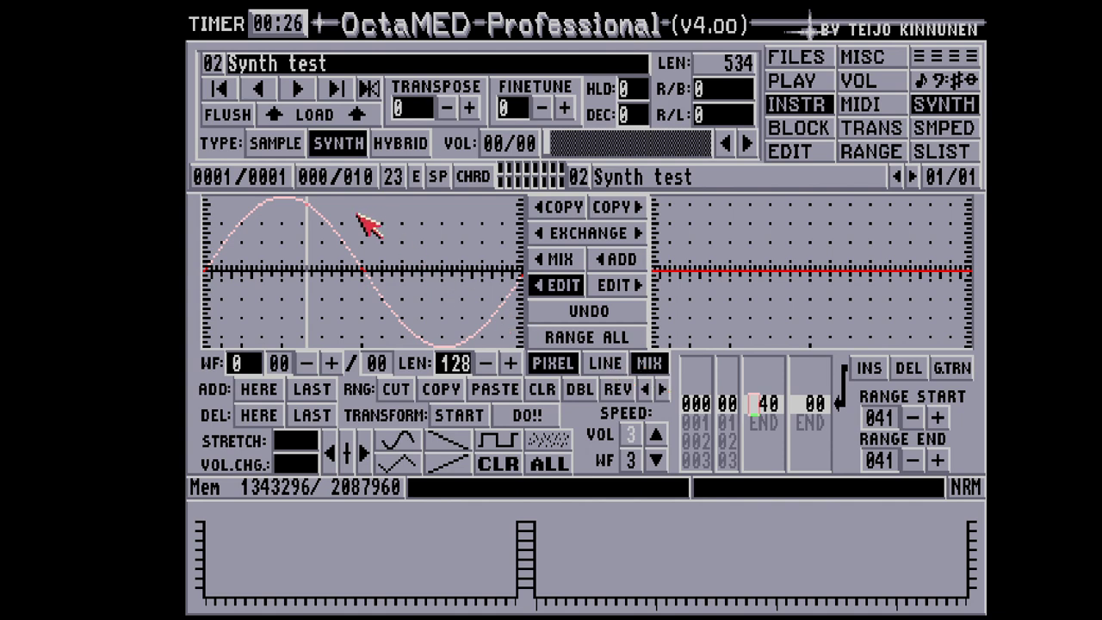
{"action": "mouse_move", "coordinate": [390, 228]}
{"action": "left_mouse_down"}
{"action": "mouse_move", "coordinate": [455, 234]}
{"action": "mouse_move", "coordinate": [424, 232]}
{"action": "mouse_move", "coordinate": [489, 219]}
{"action": "mouse_move", "coordinate": [400, 222]}
{"action": "mouse_move", "coordinate": [220, 262]}
{"action": "mouse_move", "coordinate": [260, 234]}
{"action": "mouse_move", "coordinate": [231, 284]}
{"action": "mouse_move", "coordinate": [387, 224]}
{"action": "mouse_move", "coordinate": [434, 295]}
{"action": "mouse_move", "coordinate": [464, 305]}
{"action": "mouse_move", "coordinate": [411, 268]}
{"action": "mouse_move", "coordinate": [319, 287]}
{"action": "mouse_move", "coordinate": [267, 325]}
{"action": "mouse_move", "coordinate": [312, 326]}
{"action": "mouse_move", "coordinate": [375, 298]}
{"action": "mouse_move", "coordinate": [443, 234]}
{"action": "mouse_move", "coordinate": [485, 230]}
{"action": "mouse_move", "coordinate": [515, 274]}
{"action": "left_mouse_up"}
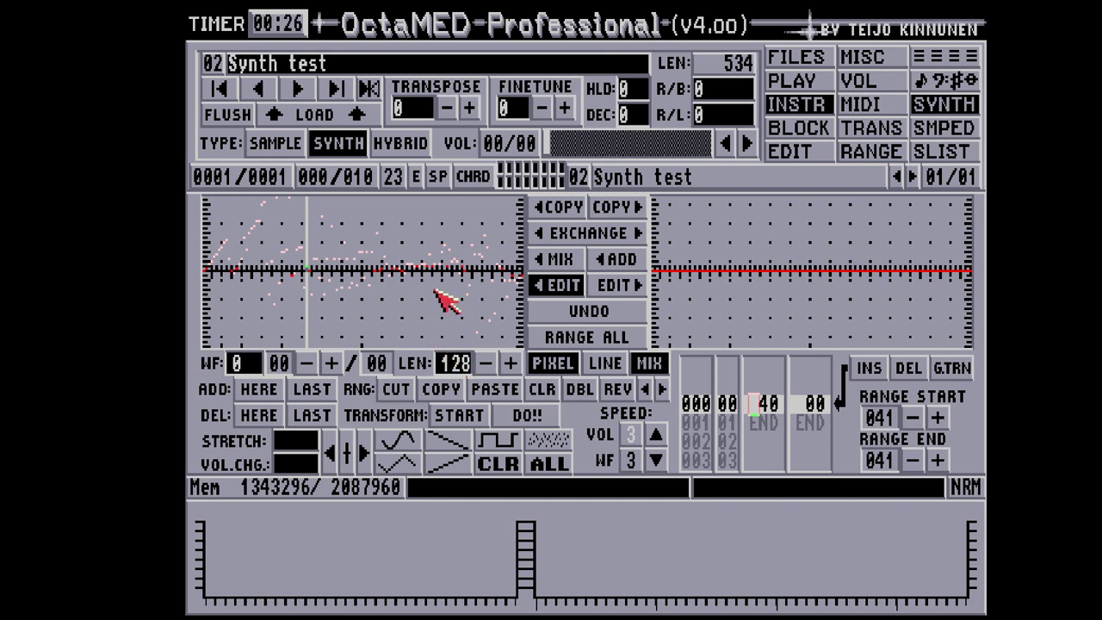
{"action": "left_click", "coordinate": [398, 439]}
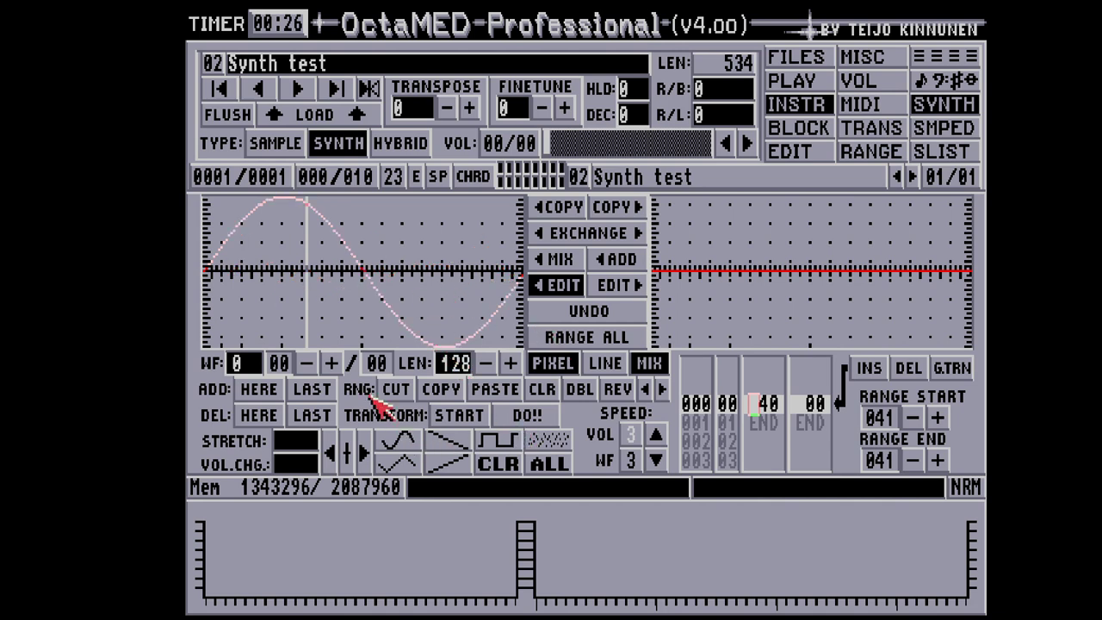
Cut the range from 14 to 48 out of the left waveform and refill it with a sine wave
{"action": "left_click_drag", "start_coordinate": [239, 252], "coordinate": [323, 262]}
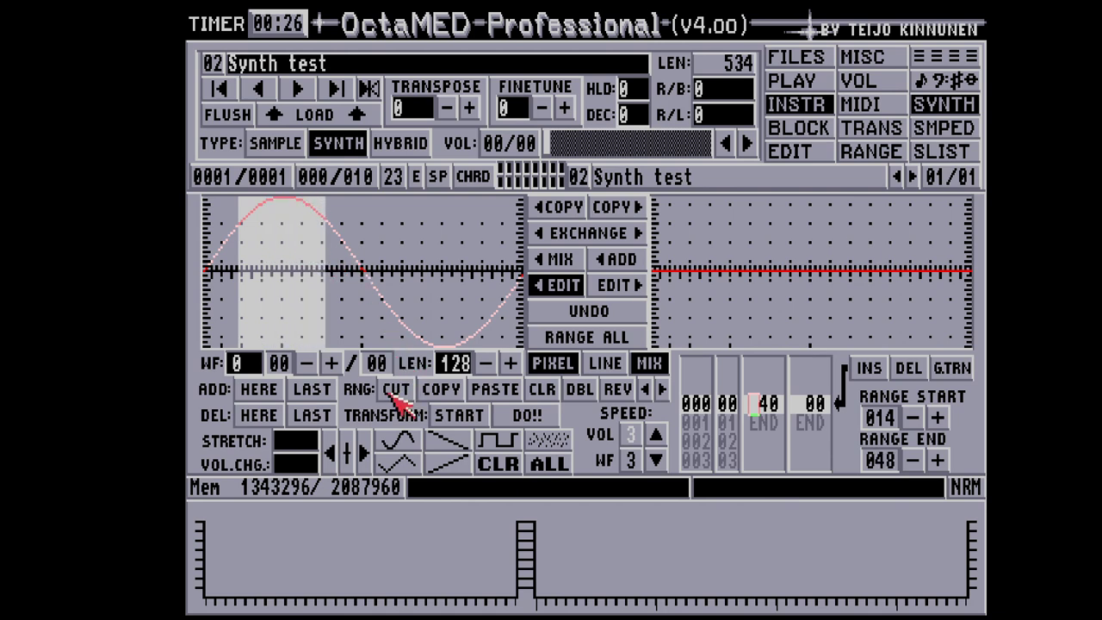
{"action": "left_click", "coordinate": [392, 390]}
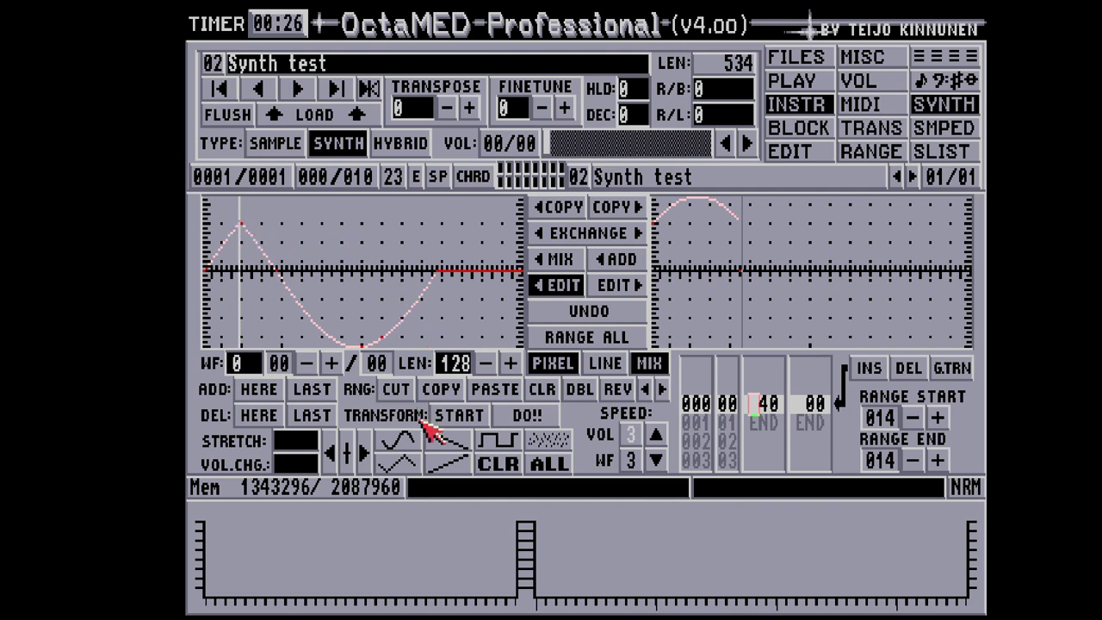
{"action": "left_click", "coordinate": [394, 439]}
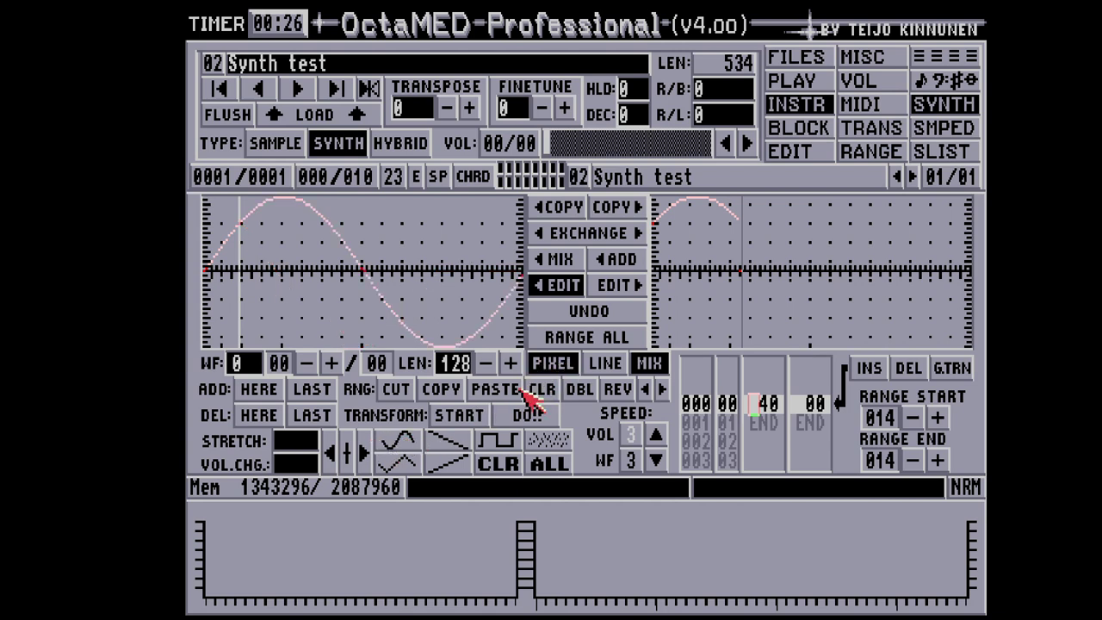
Copy the range from 11 to 40 of the left waveform, and mark other spots on it, including position 78
{"action": "left_click_drag", "start_coordinate": [231, 229], "coordinate": [304, 254]}
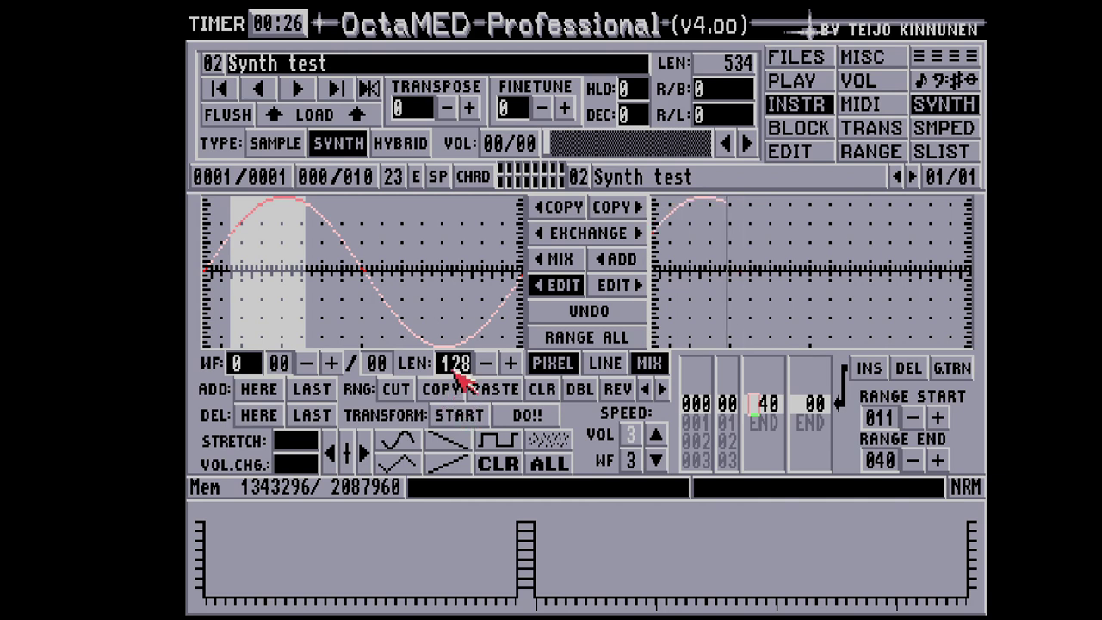
{"action": "left_click", "coordinate": [400, 268]}
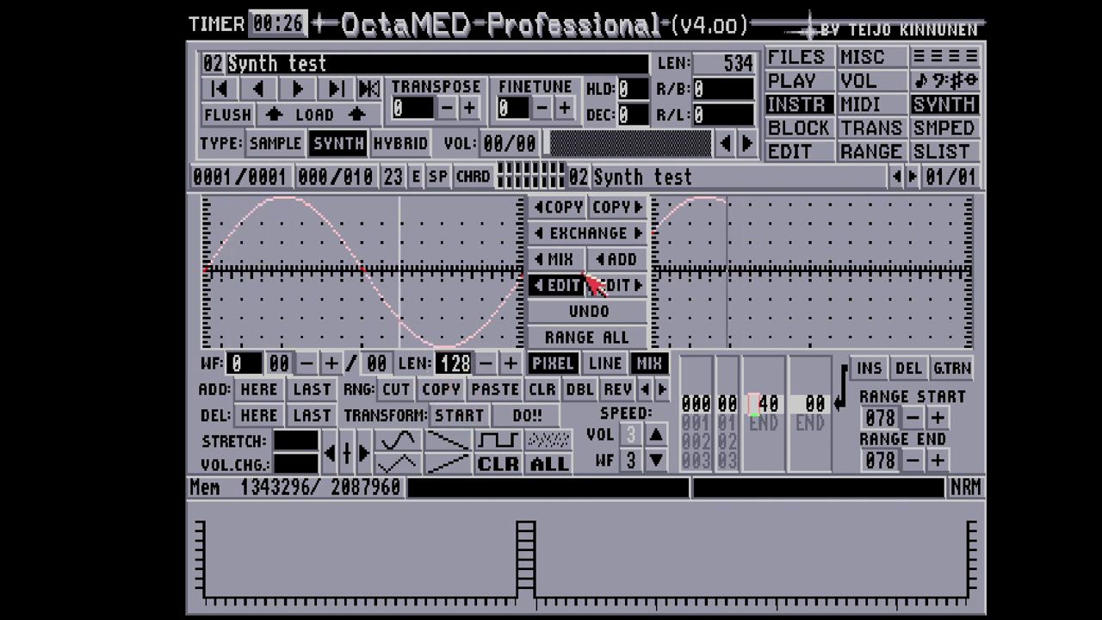
{"action": "left_click_drag", "start_coordinate": [344, 263], "coordinate": [422, 265]}
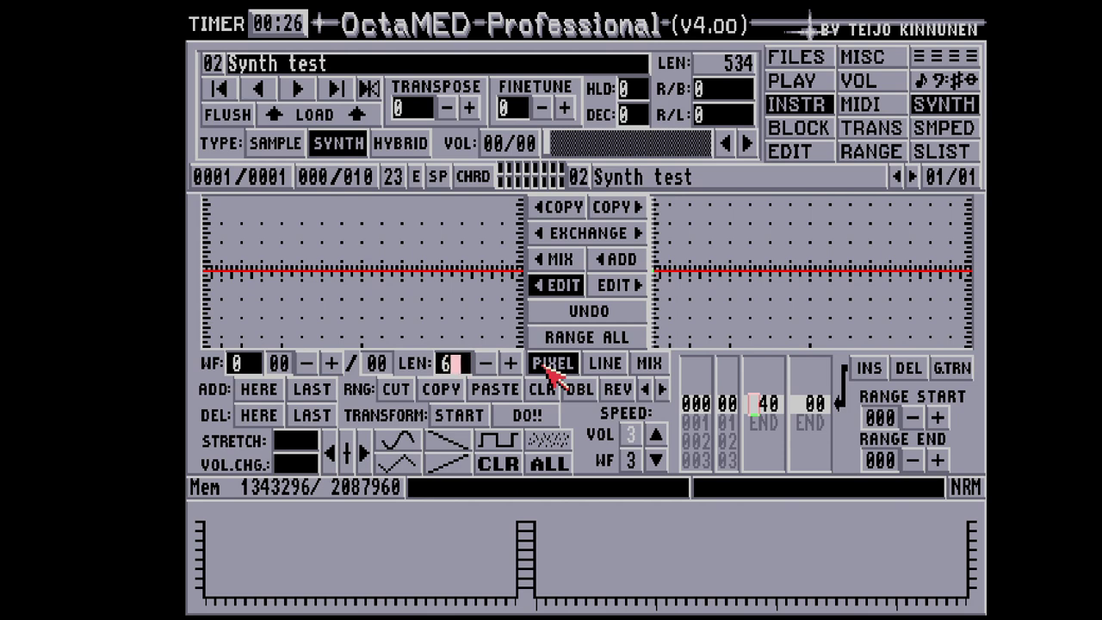
Set the left waveform's length to 64, 32 and 16 in turn, filling it with a sine wave at each length
{"action": "key", "text": "Return"}
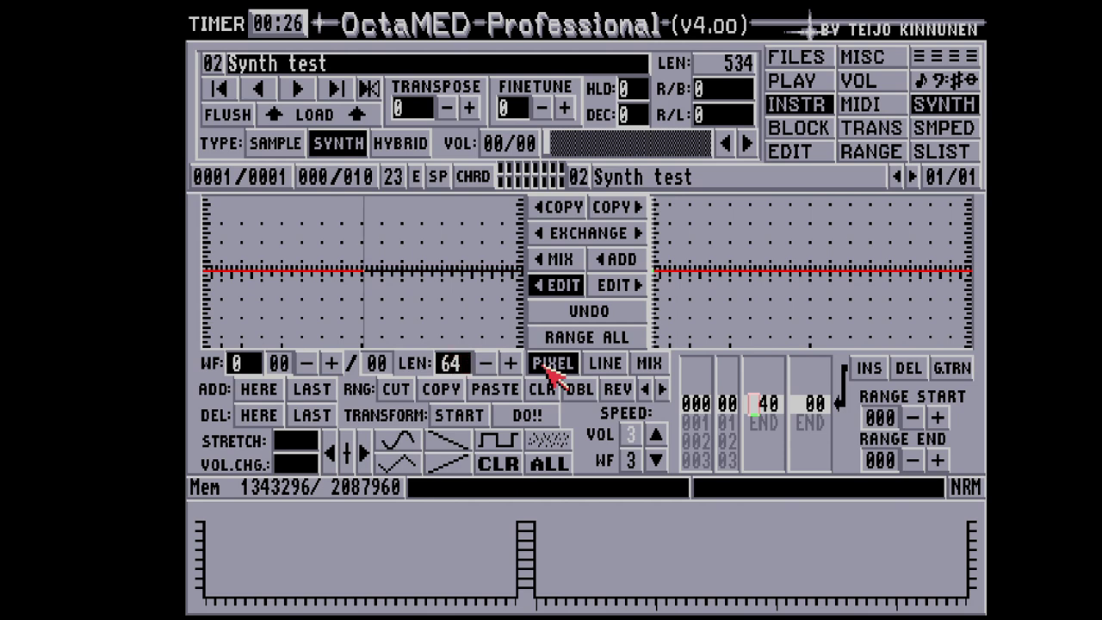
{"action": "left_click", "coordinate": [408, 449]}
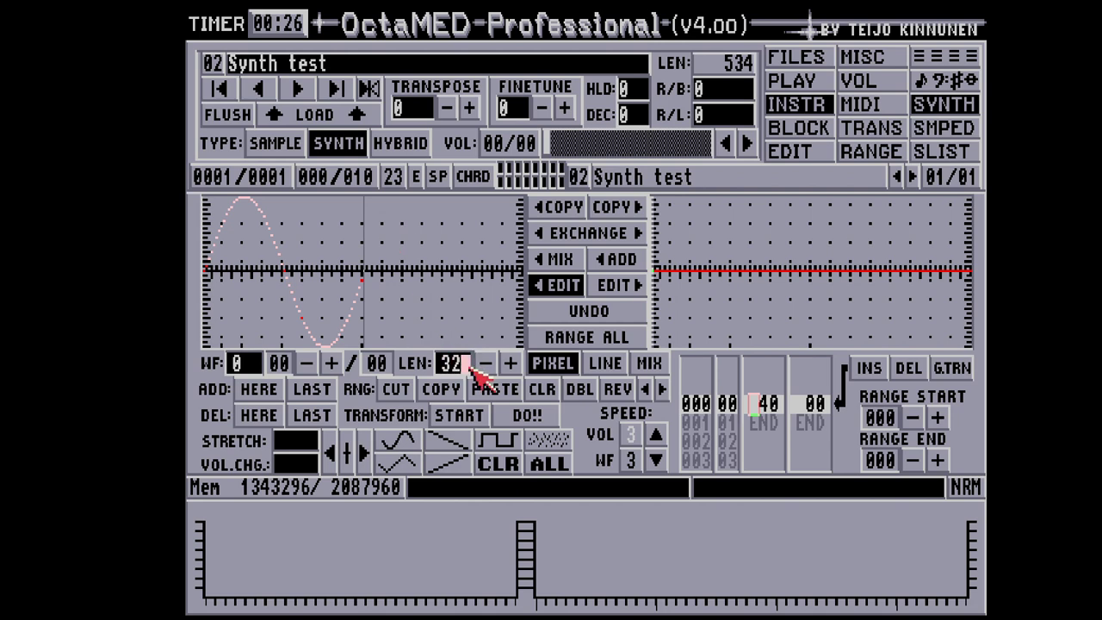
{"action": "left_click", "coordinate": [475, 369]}
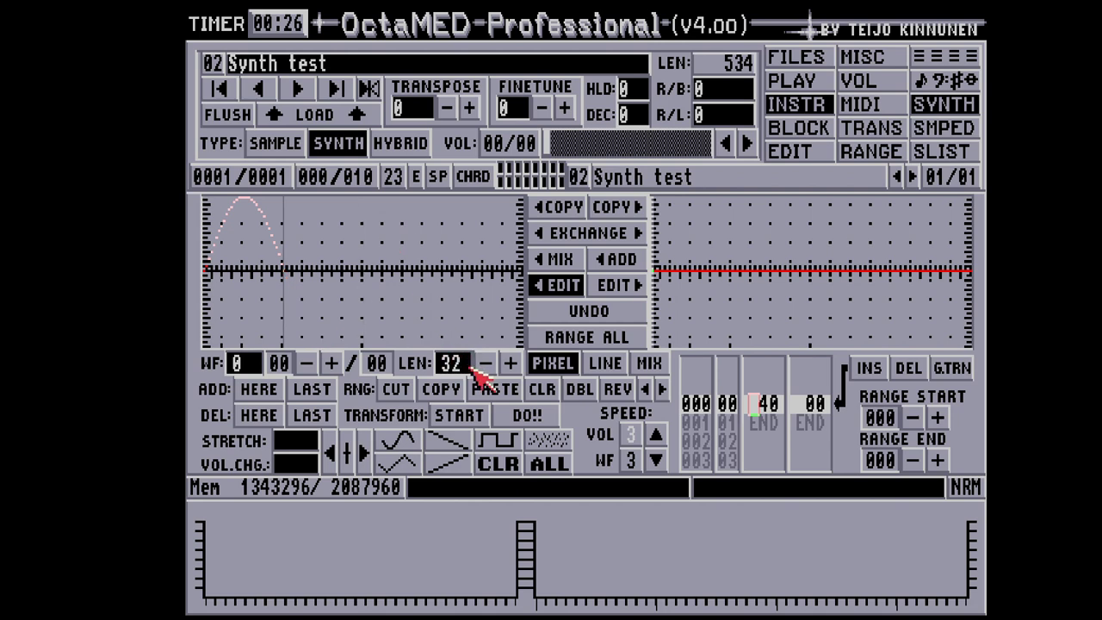
{"action": "left_click", "coordinate": [398, 440]}
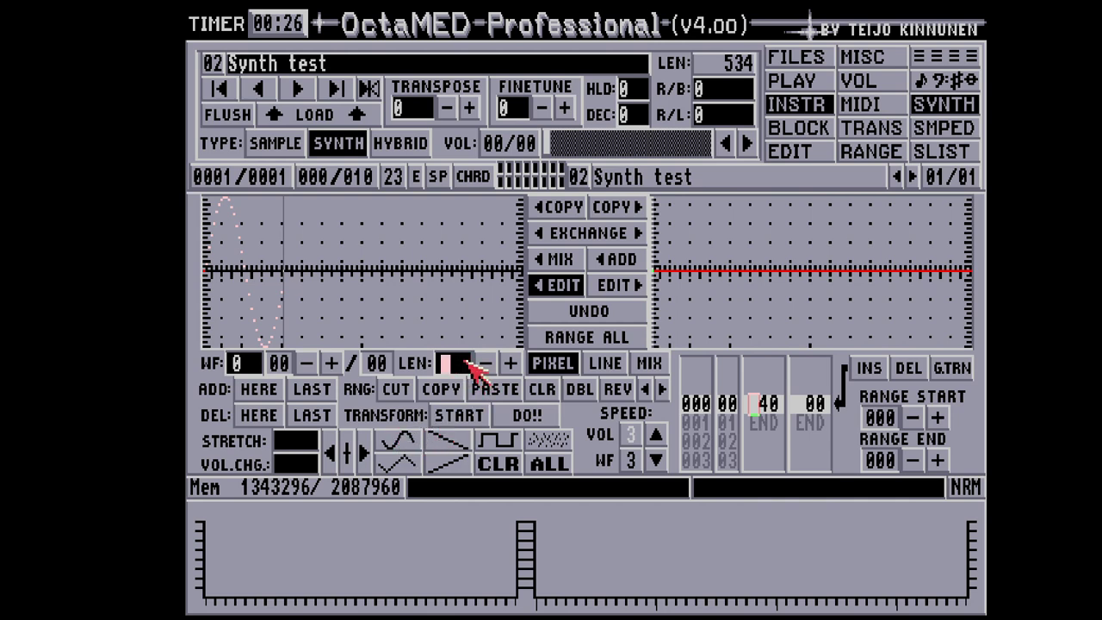
{"action": "key", "text": "Return"}
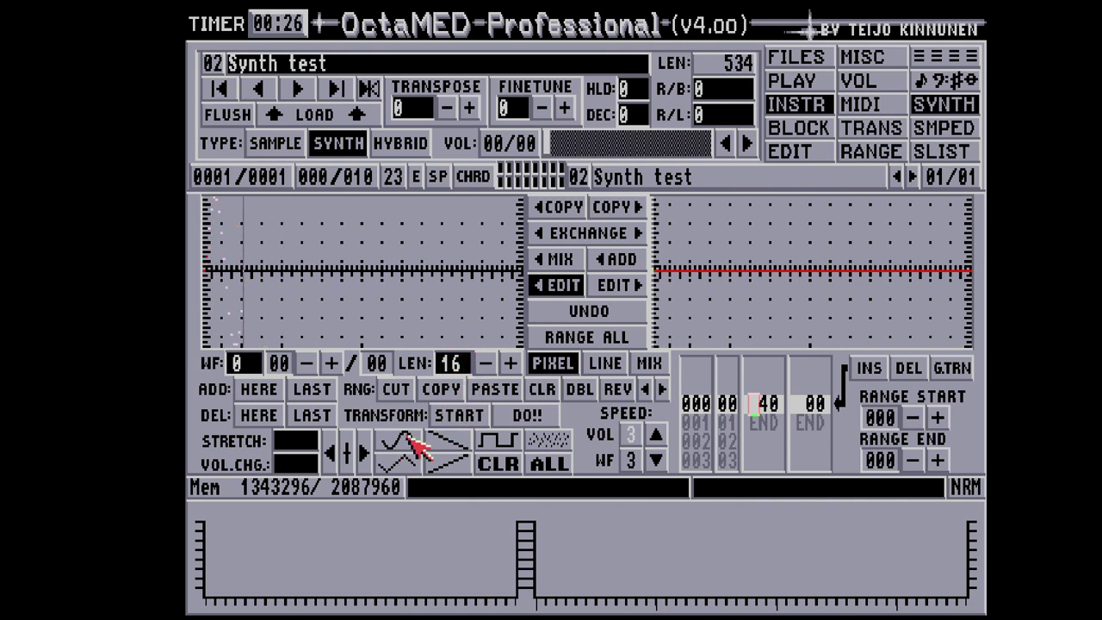
Set the left waveform's length to 64 and fill it with a sine wave
{"action": "left_click", "coordinate": [467, 361]}
{"action": "key", "text": "Return"}
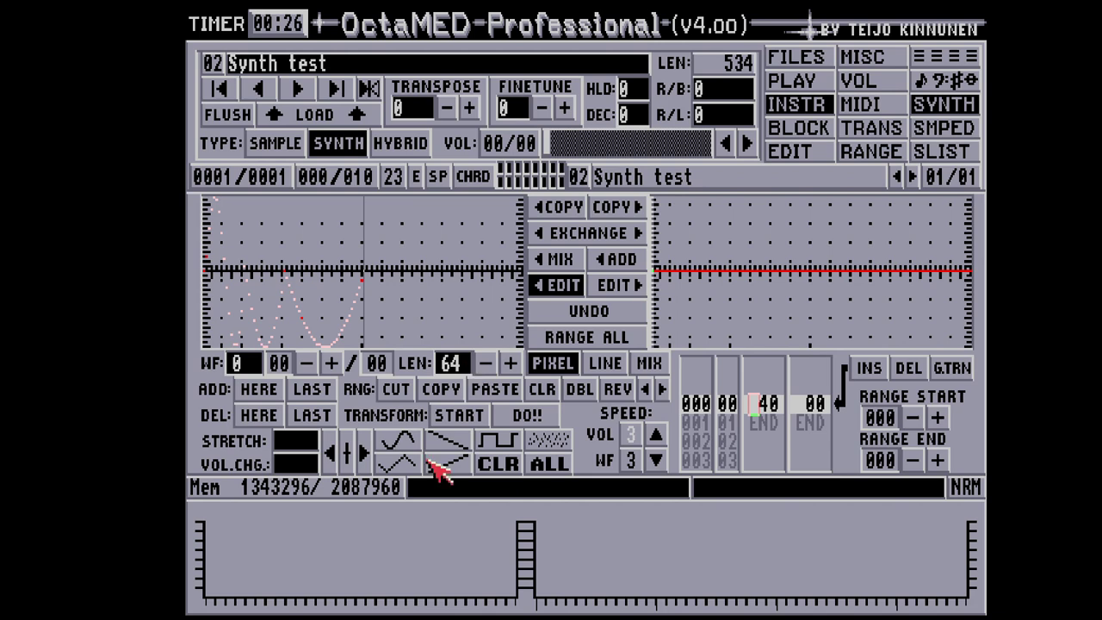
{"action": "left_click", "coordinate": [398, 448]}
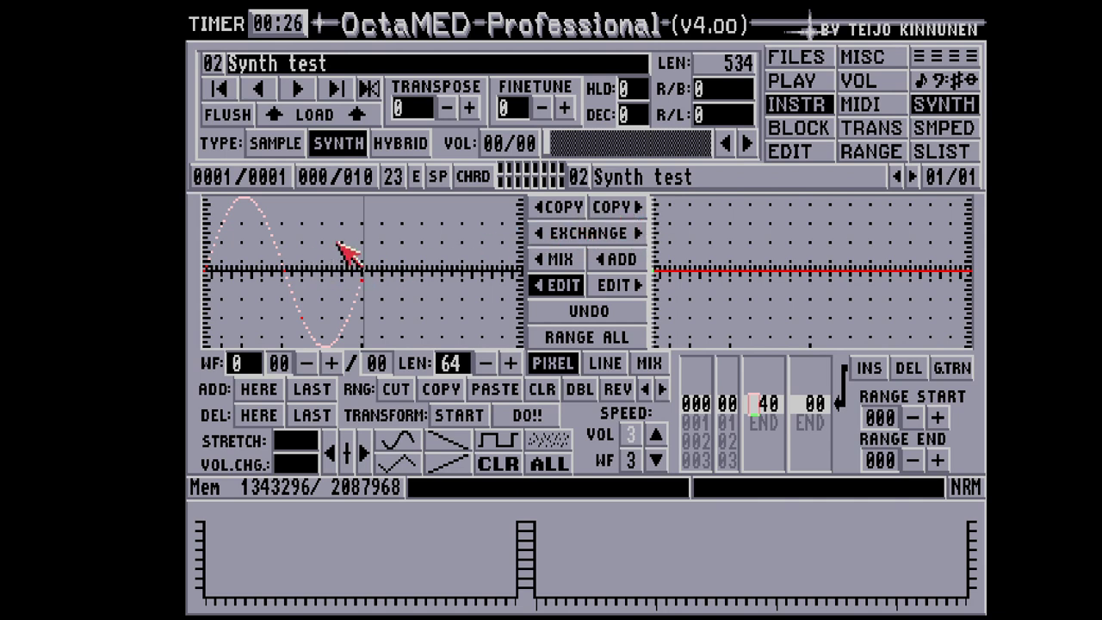
Copy the left sine wave to the right waveform, and exchange the two sides with a triangle wave on one of them
{"action": "left_click", "coordinate": [622, 206]}
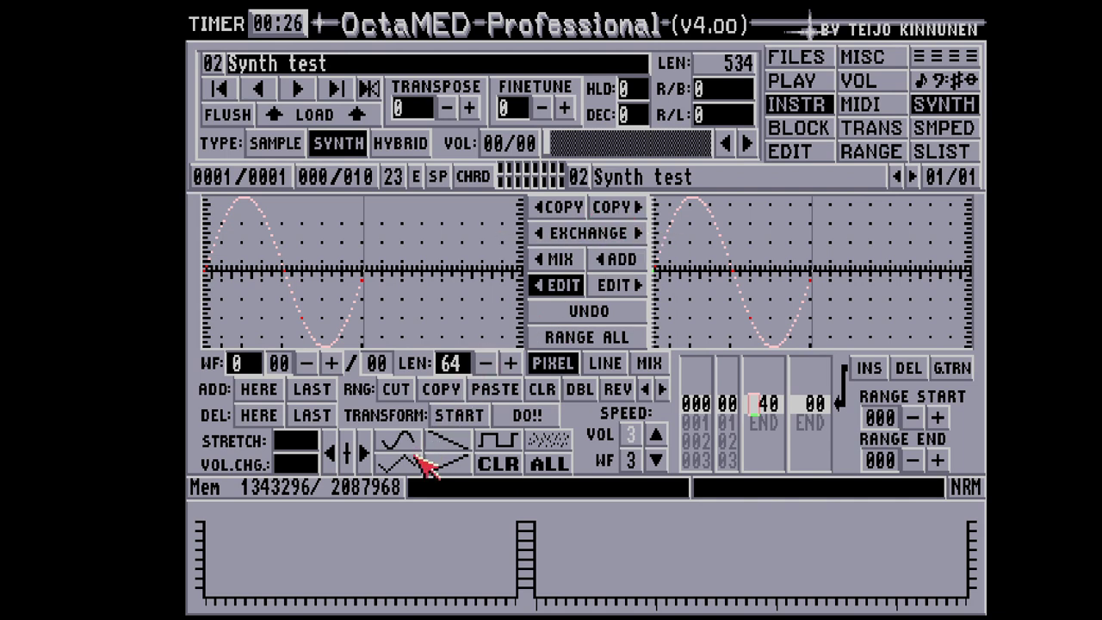
{"action": "left_click", "coordinate": [571, 234]}
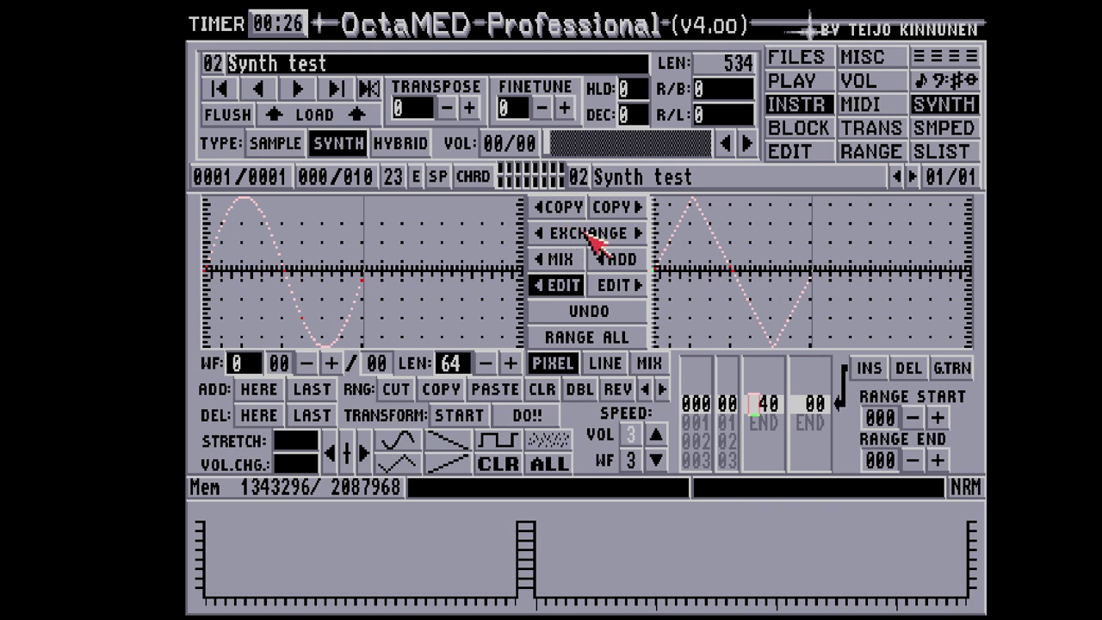
{"action": "left_click", "coordinate": [587, 234]}
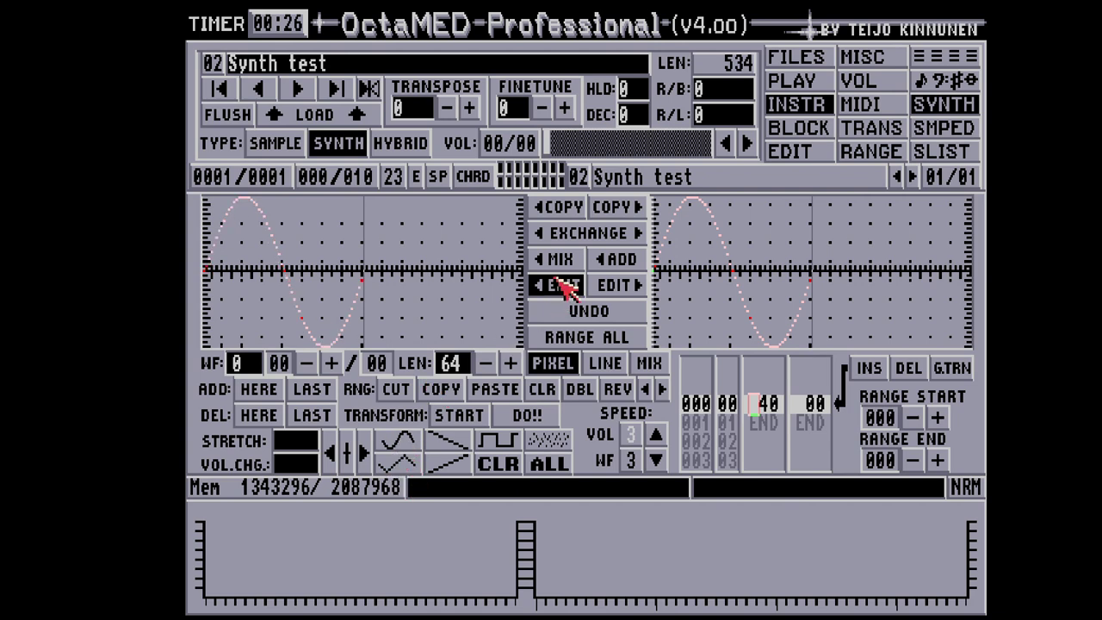
Make the right waveform the one being edited and fill it with a falling ramp
{"action": "left_click", "coordinate": [618, 287]}
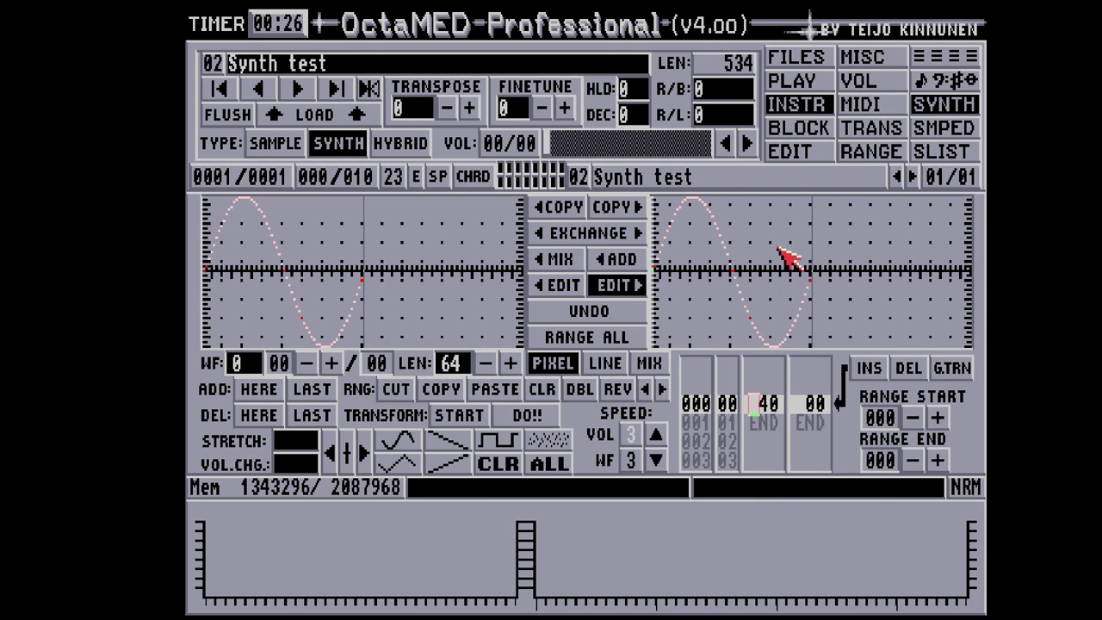
{"action": "left_click", "coordinate": [448, 442]}
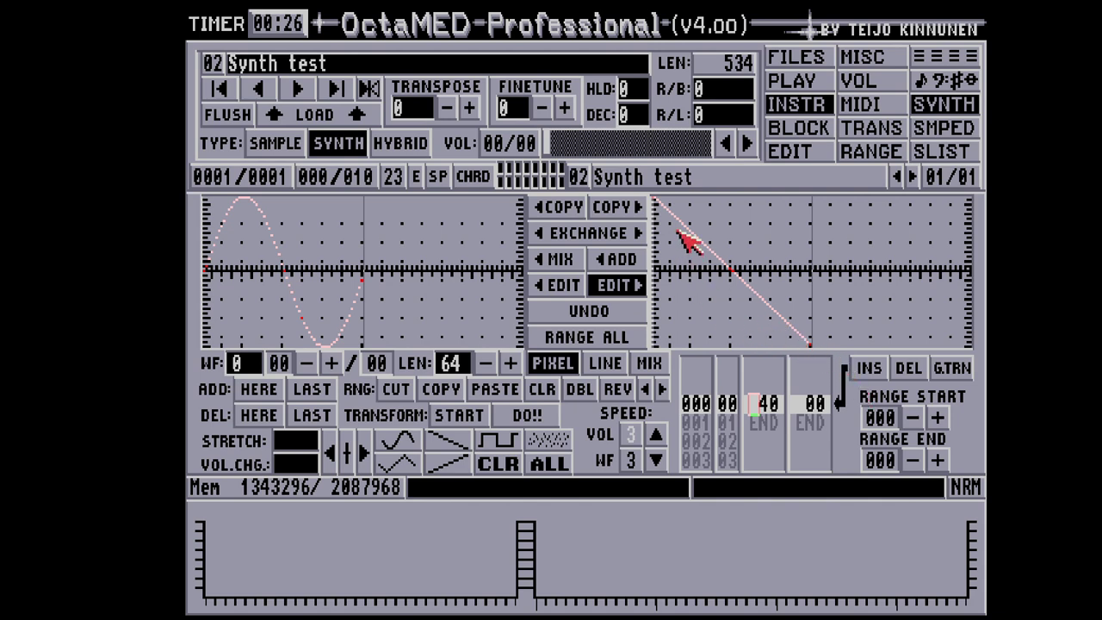
Try mixing the right ramp into the left sine wave, undo the mix, and try adding the ramp instead
{"action": "left_click", "coordinate": [563, 258]}
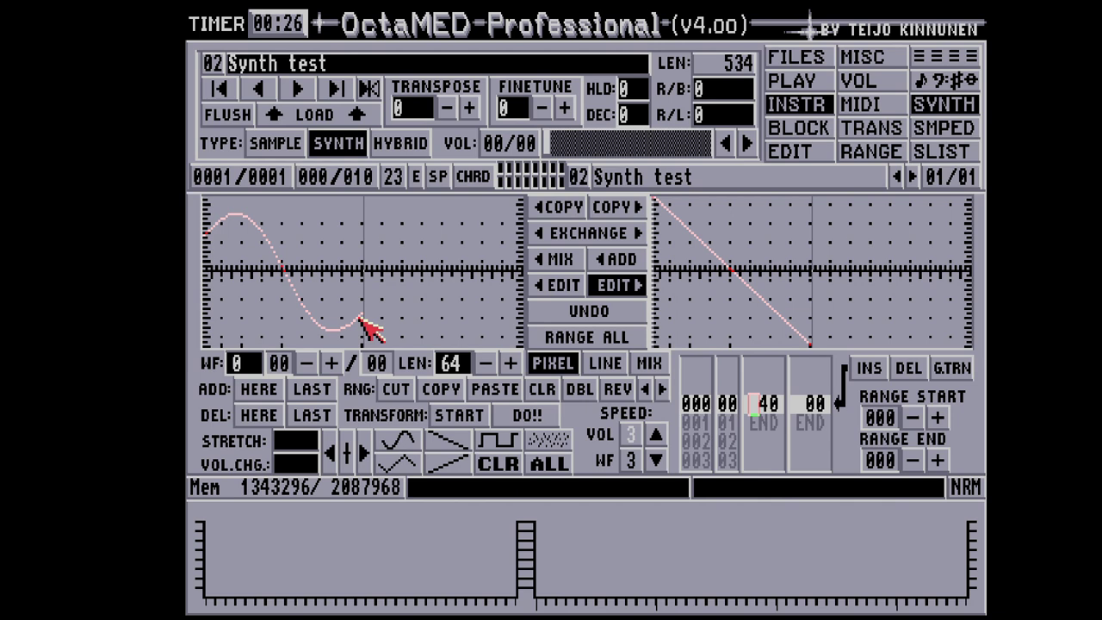
{"action": "left_click", "coordinate": [595, 317]}
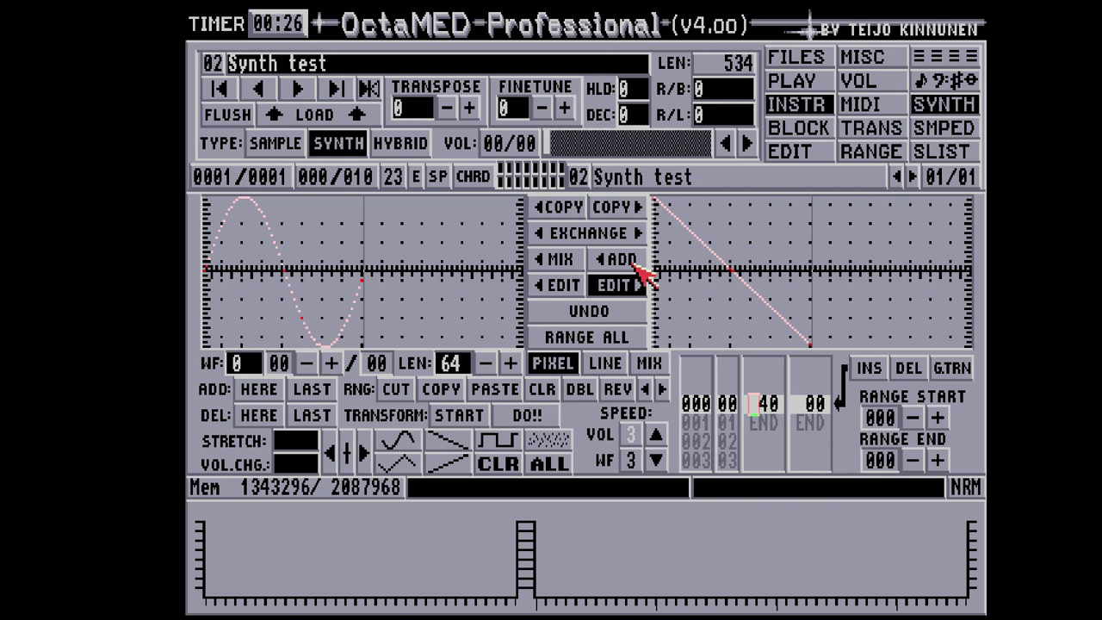
{"action": "left_click", "coordinate": [635, 262]}
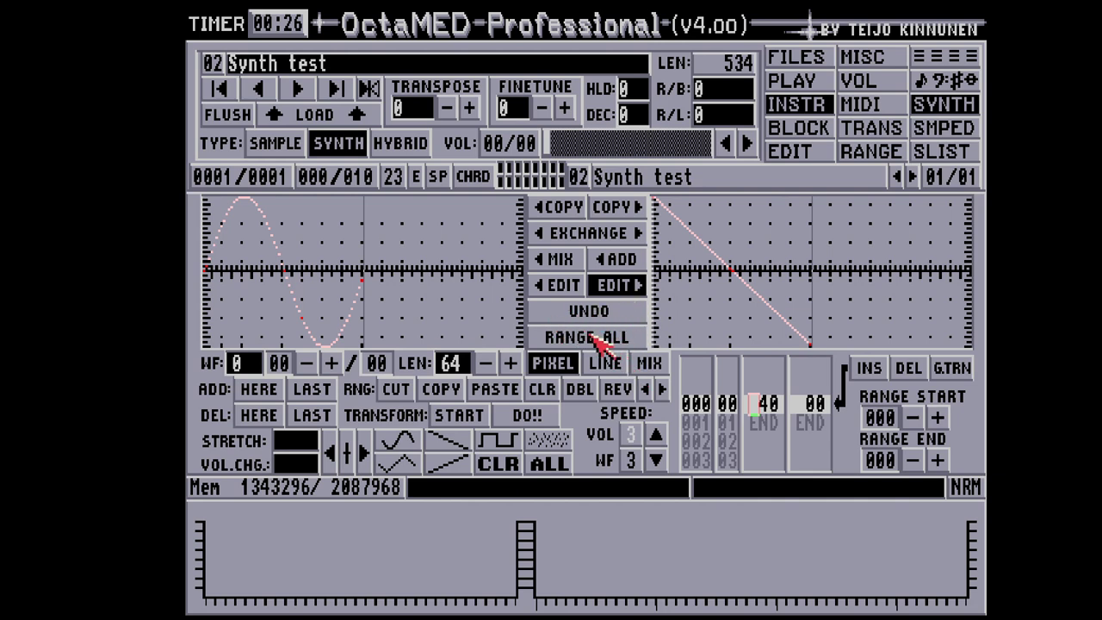
Select the full range of the right waveform, and switch editing to the left waveform and select its full range
{"action": "left_click", "coordinate": [603, 337]}
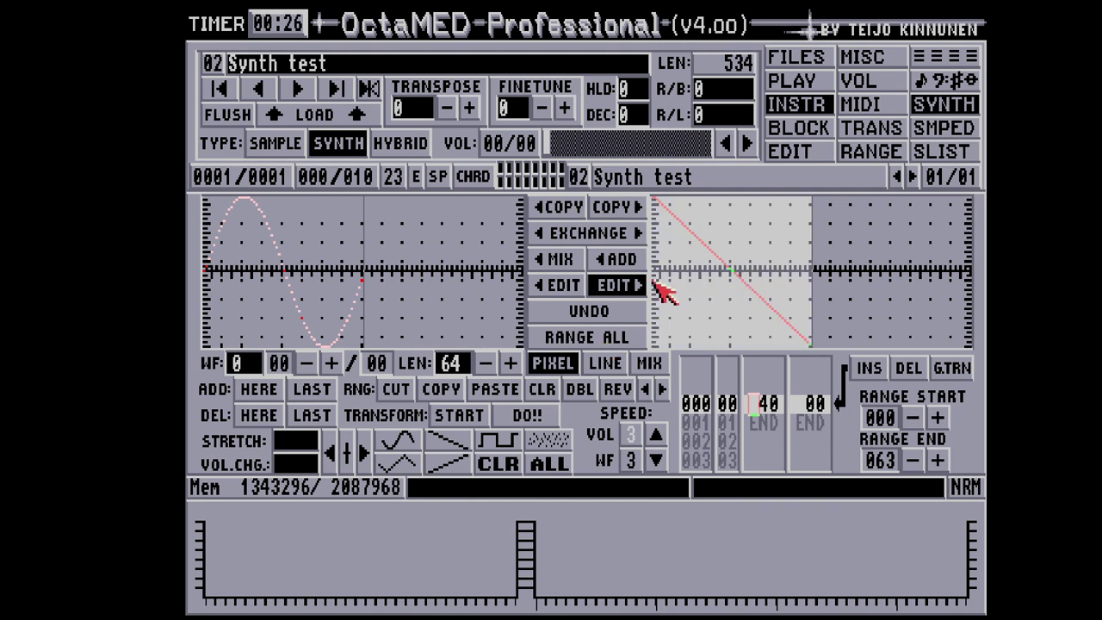
{"action": "left_click", "coordinate": [559, 285]}
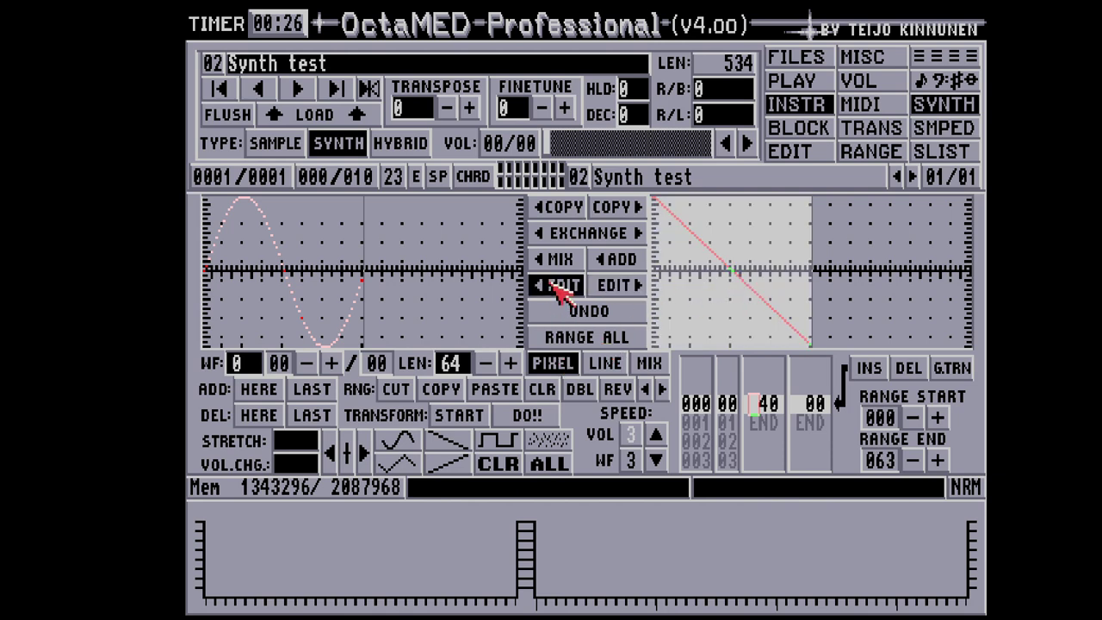
{"action": "left_click", "coordinate": [569, 342]}
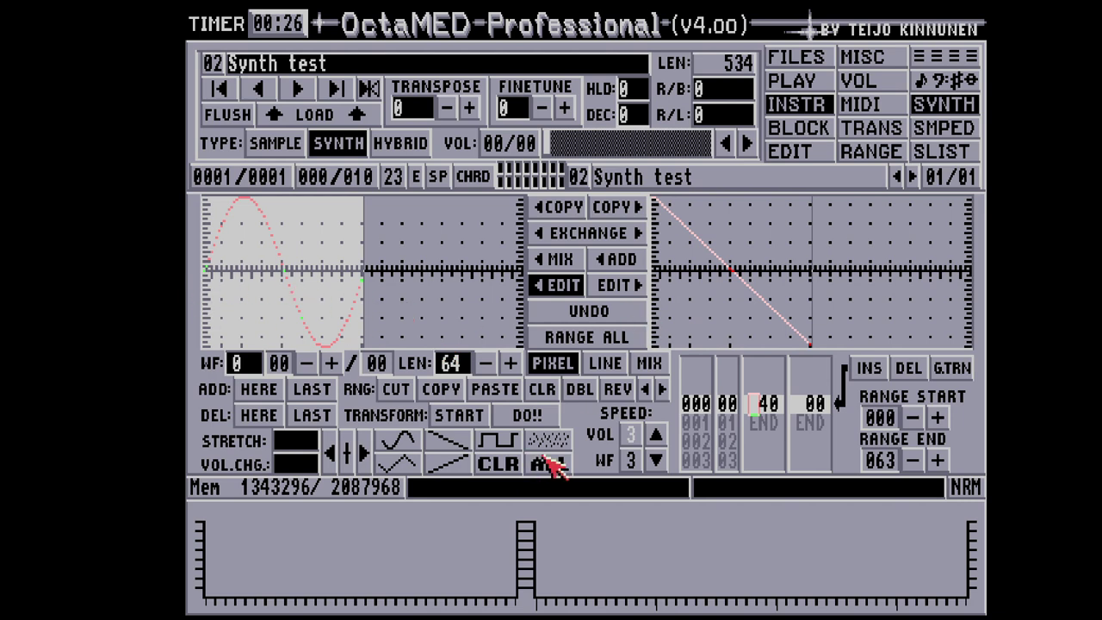
Paste the copied section over the end of the left waveform, and clear its ranges from 42 to 63 and from 31 to 63
{"action": "left_click", "coordinate": [499, 391]}
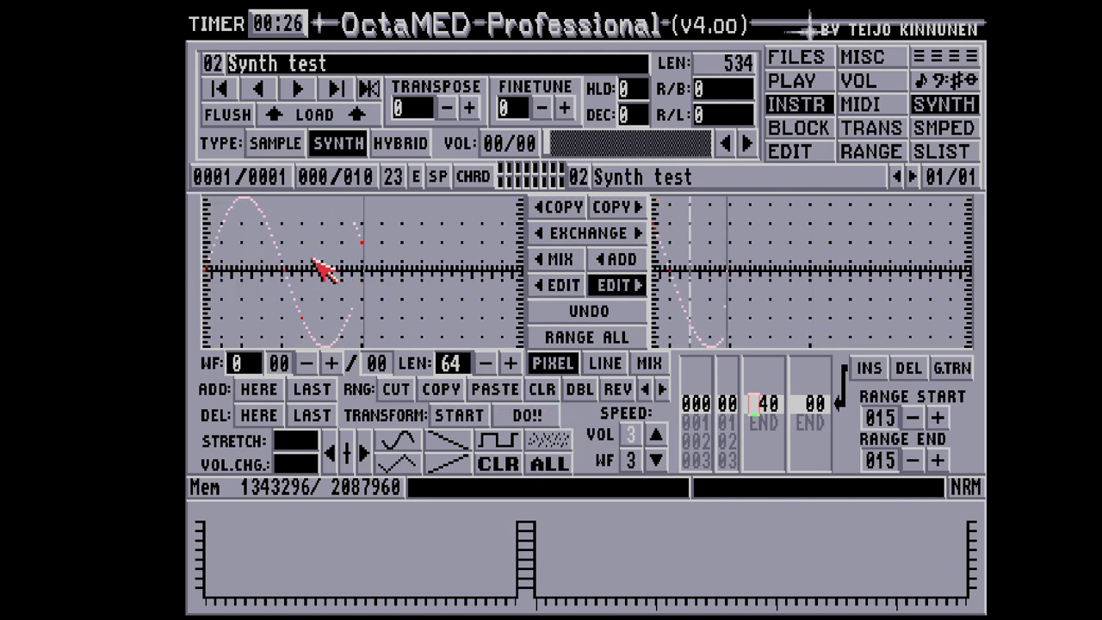
{"action": "left_click_drag", "start_coordinate": [317, 265], "coordinate": [428, 275]}
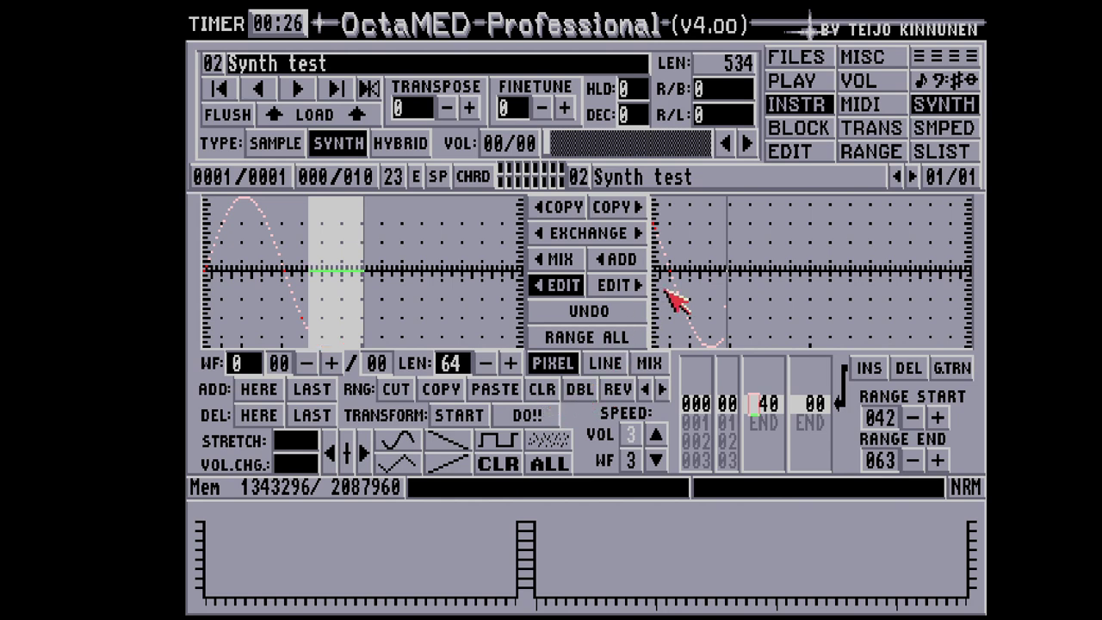
{"action": "left_click", "coordinate": [284, 267]}
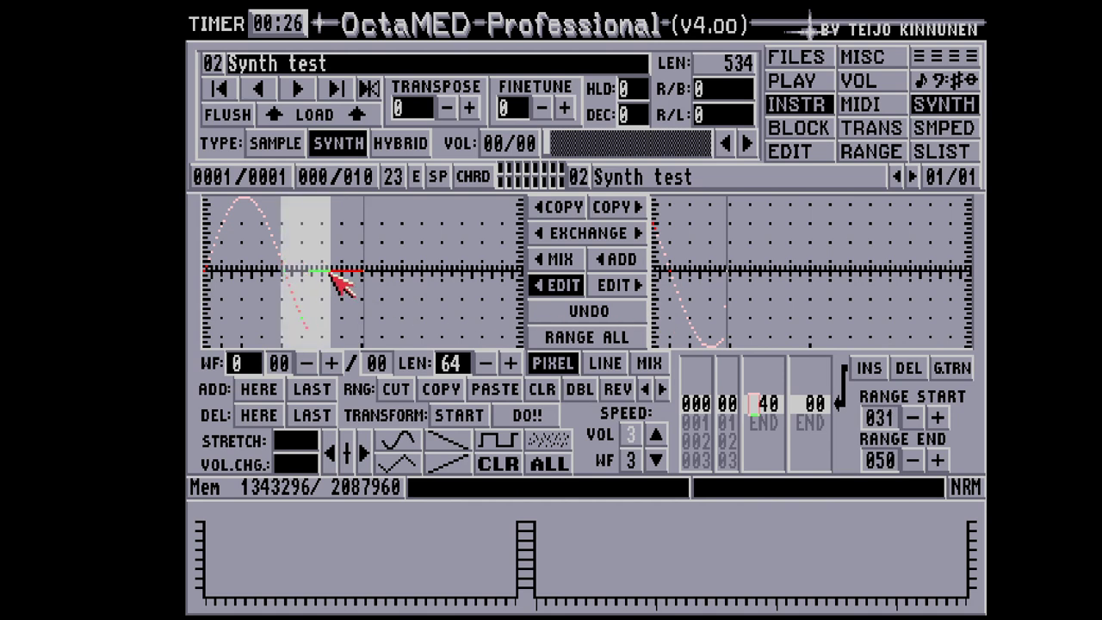
{"action": "left_click", "coordinate": [543, 391]}
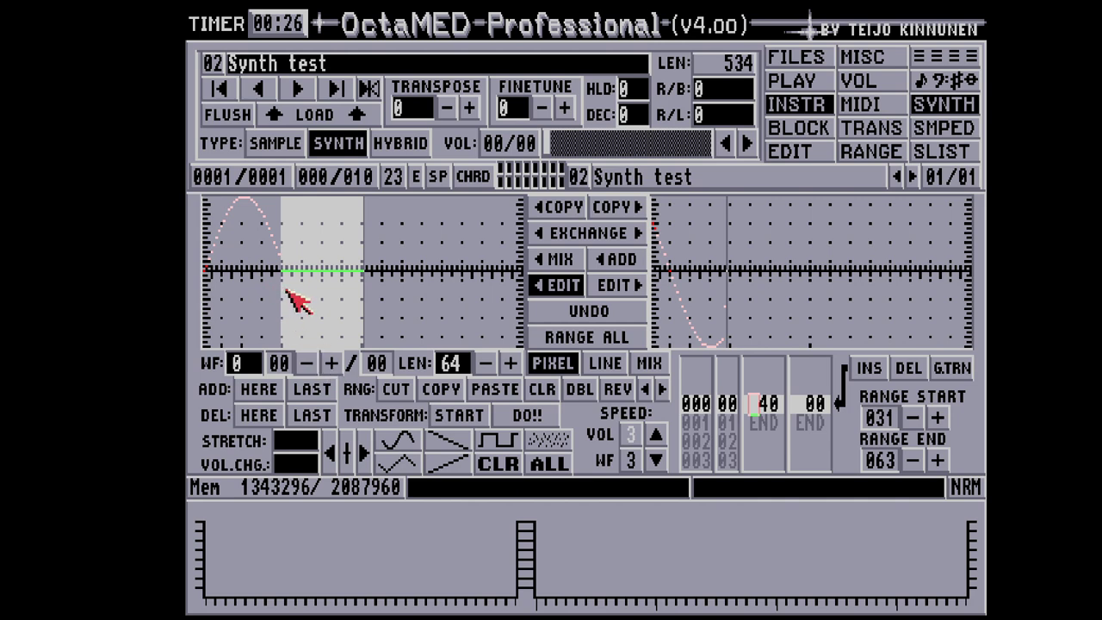
Fill the left waveform with a sine wave and copy it to the right waveform
{"action": "left_click", "coordinate": [395, 446]}
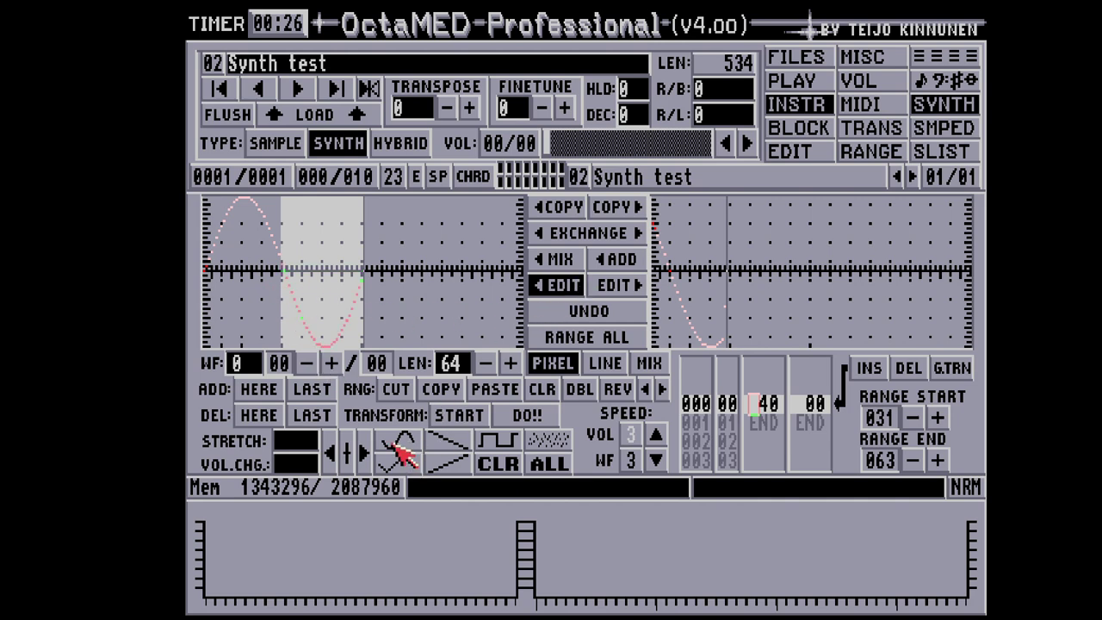
{"action": "left_click", "coordinate": [628, 206]}
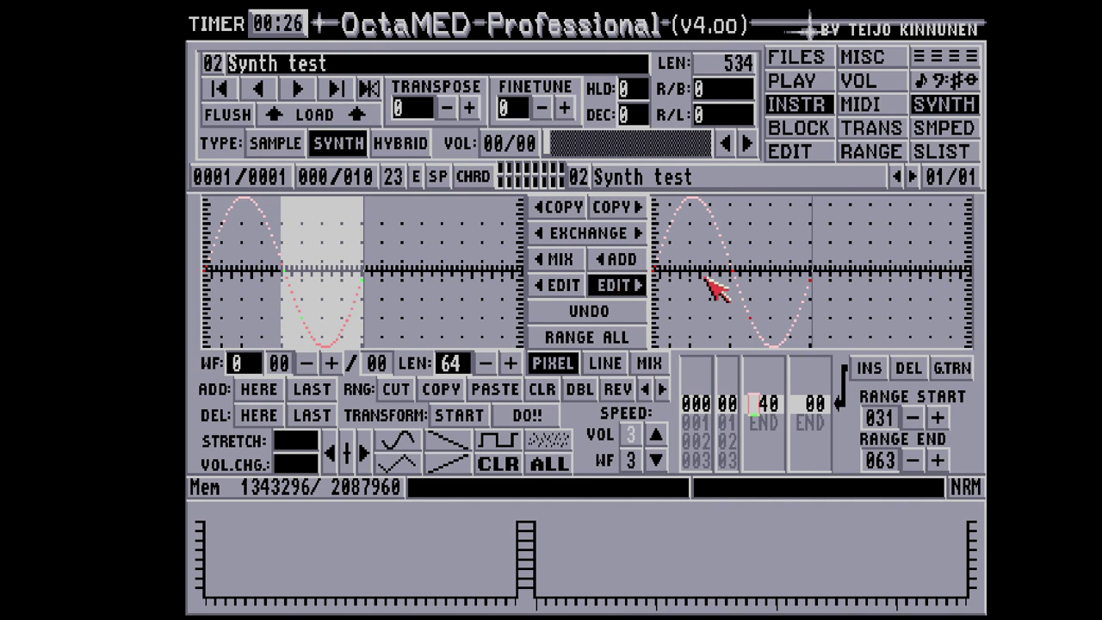
Select the full range of the right waveform and double it repeatedly, mixing the doubled waves into the left waveform
{"action": "left_click", "coordinate": [618, 337]}
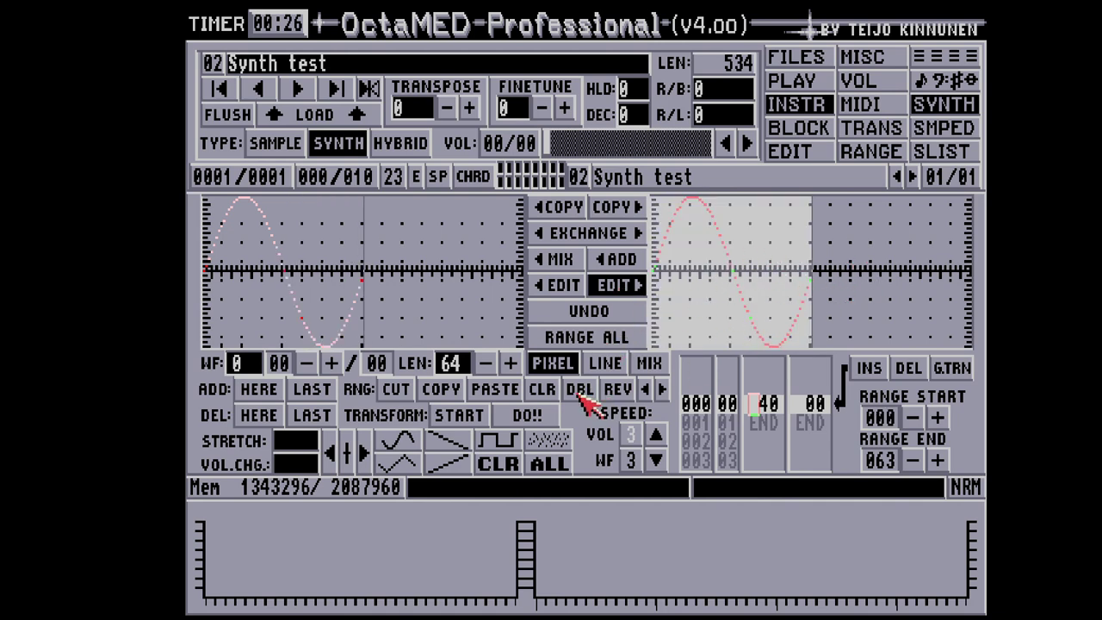
{"action": "left_click", "coordinate": [716, 304]}
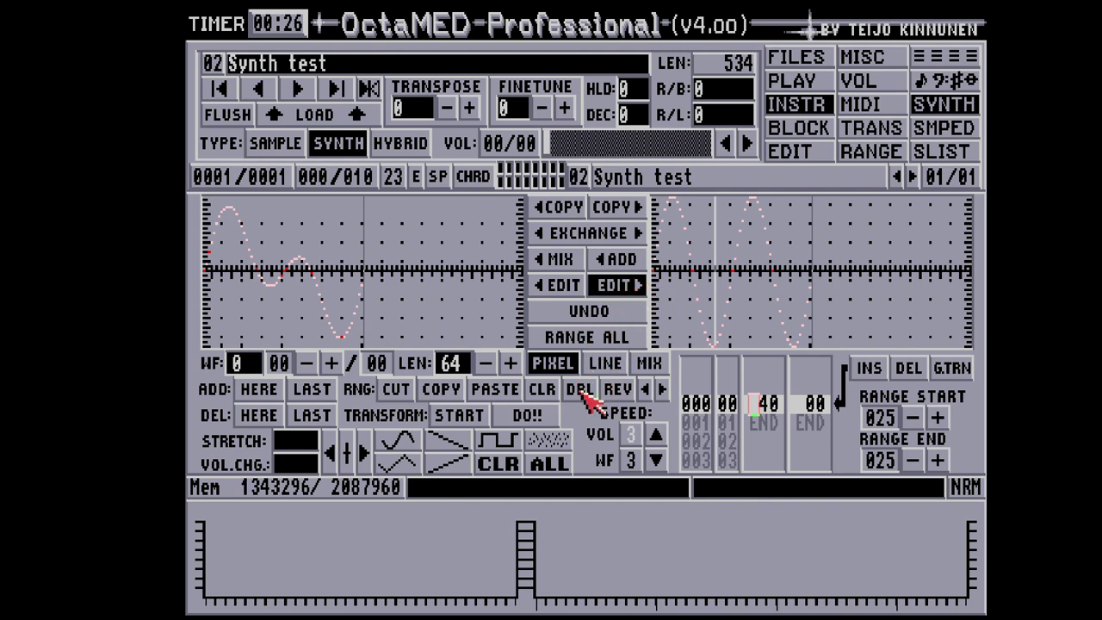
{"action": "left_click", "coordinate": [602, 339]}
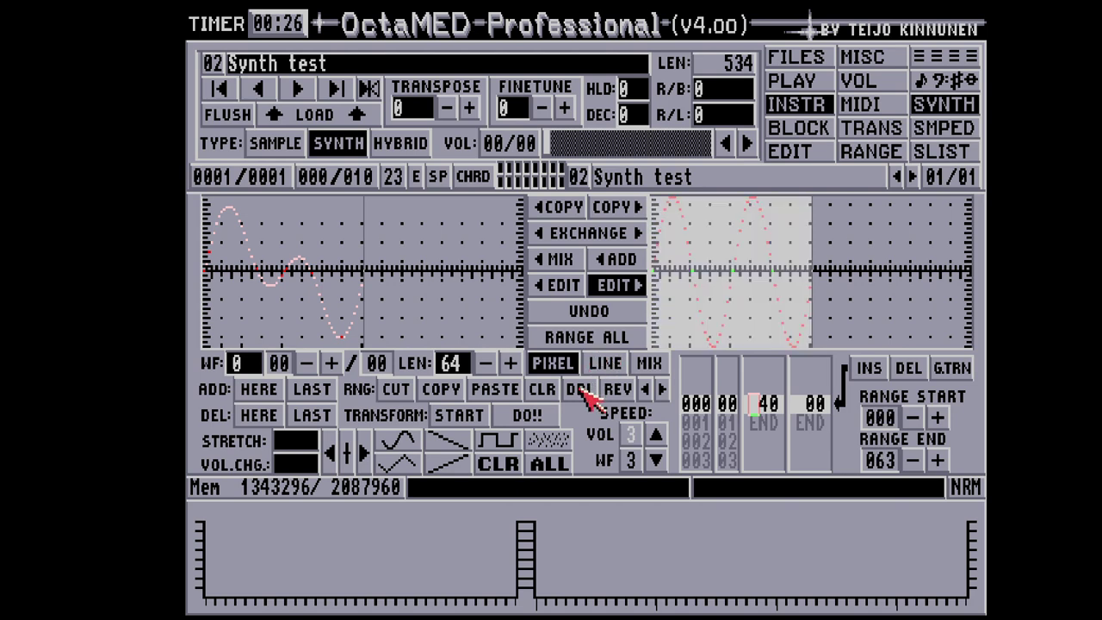
{"action": "left_click", "coordinate": [723, 264]}
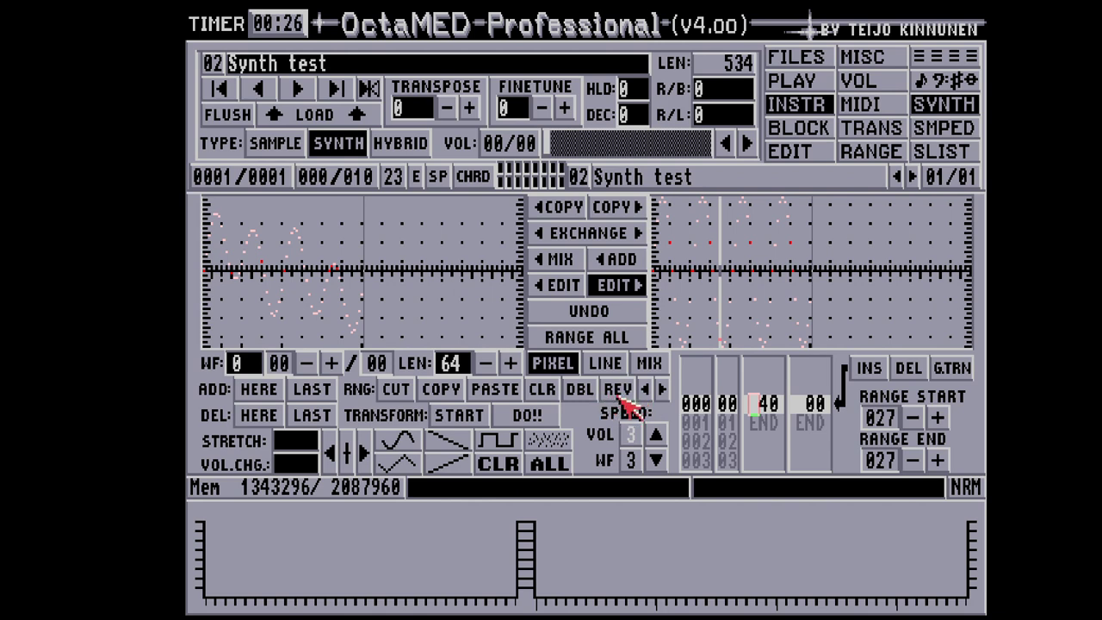
Make the left waveform the one being edited, select its full range, and reduce the selection to point 45
{"action": "left_click", "coordinate": [299, 325]}
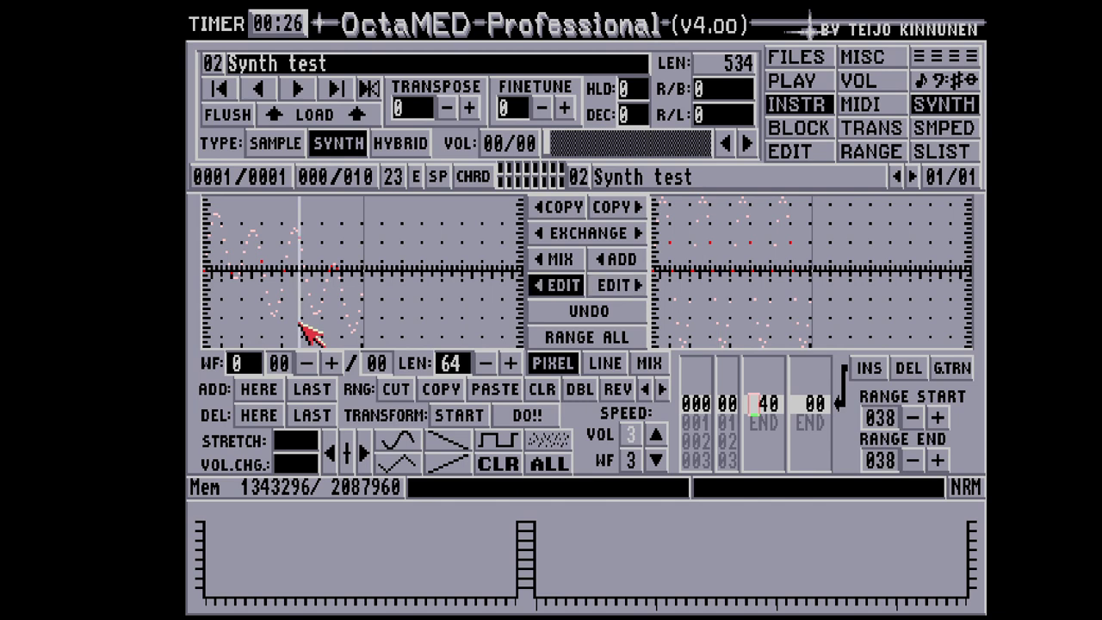
{"action": "left_click", "coordinate": [587, 338]}
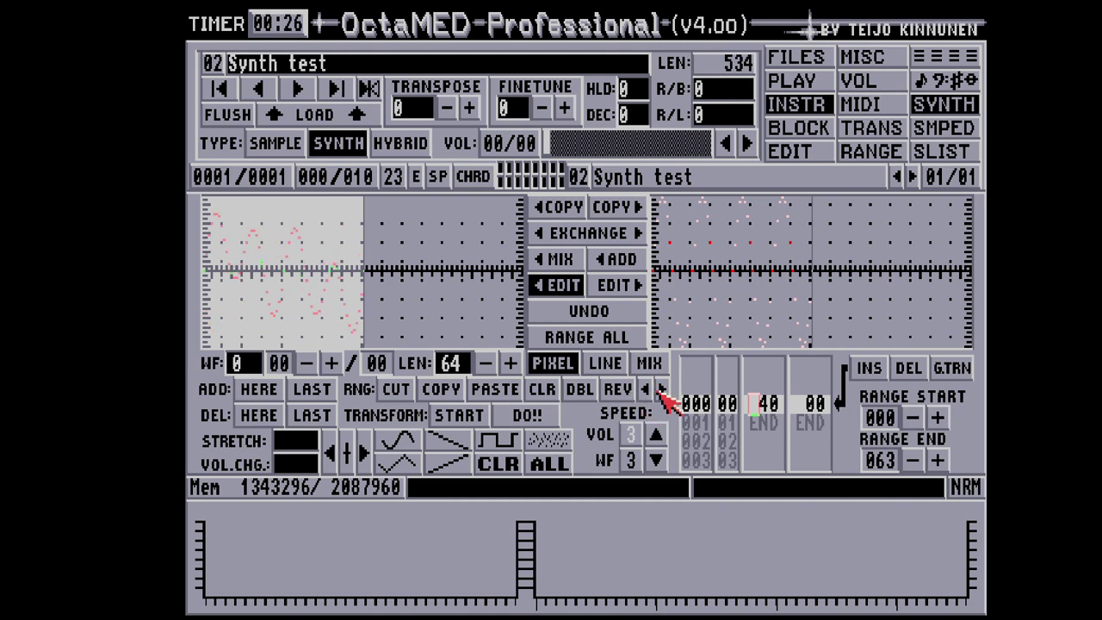
{"action": "left_click", "coordinate": [319, 311]}
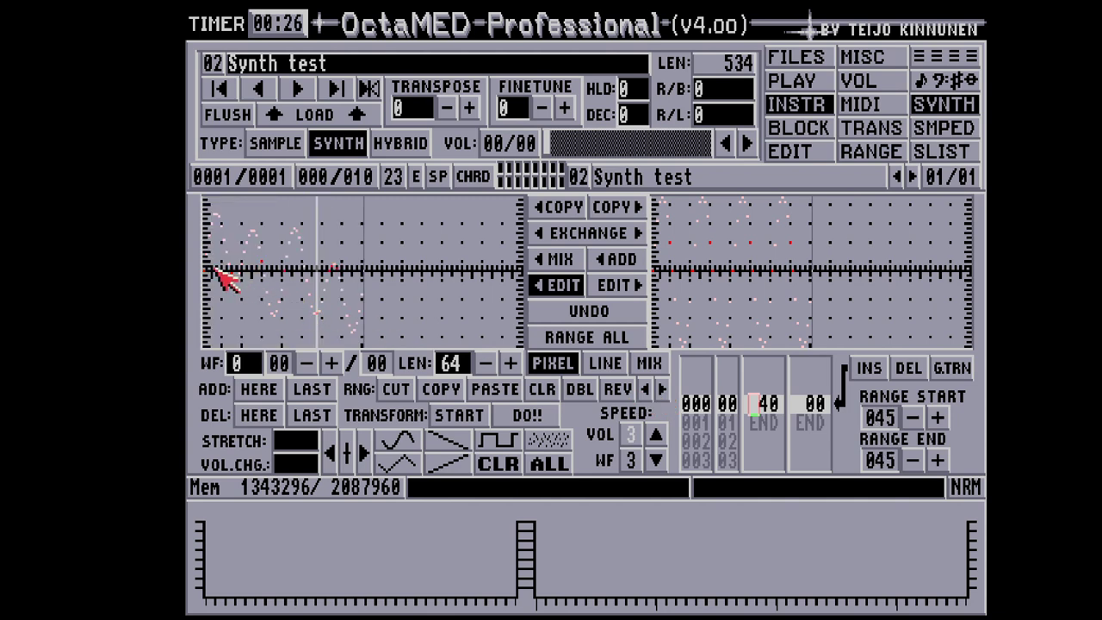
Select the range from 14 to 40 in the left waveform and try shifting its contents left and right
{"action": "left_click_drag", "start_coordinate": [240, 284], "coordinate": [313, 297]}
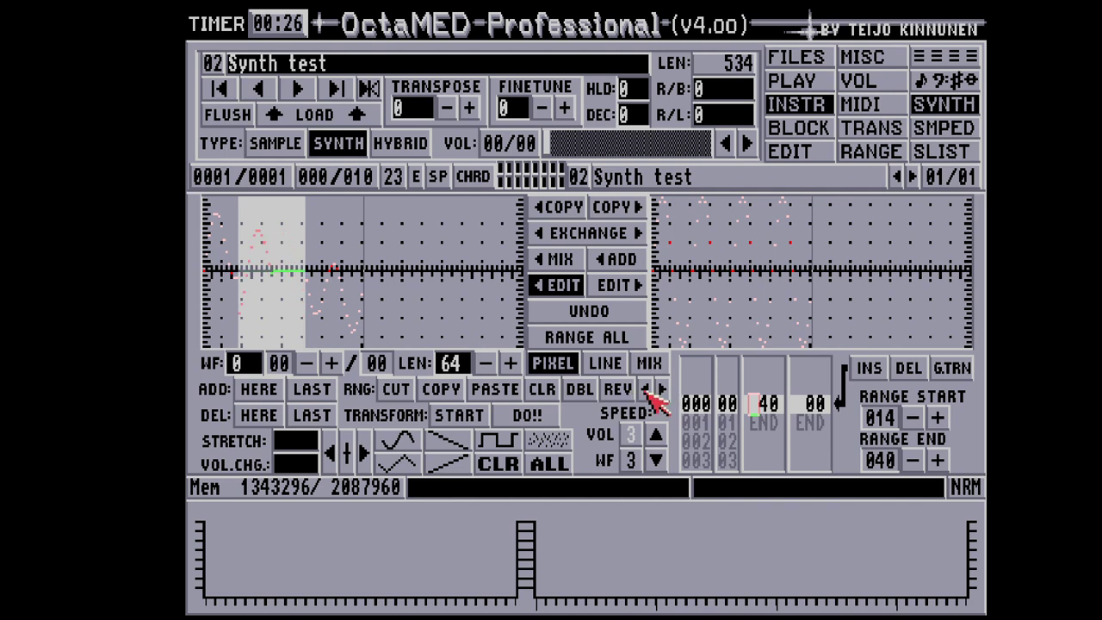
{"action": "left_click", "coordinate": [628, 391]}
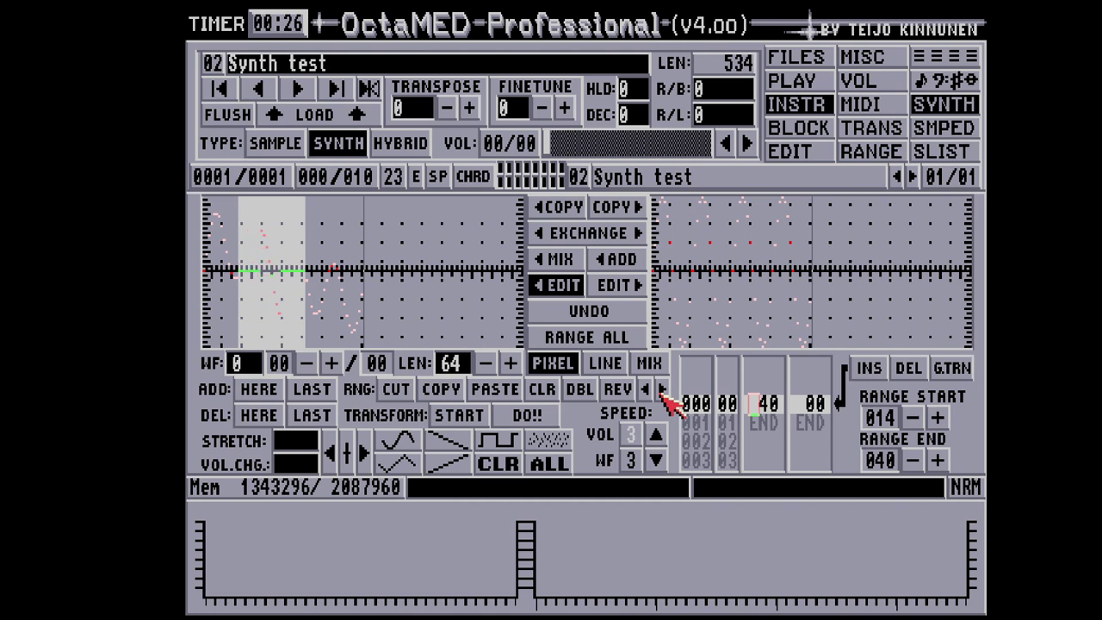
{"action": "left_click", "coordinate": [319, 259]}
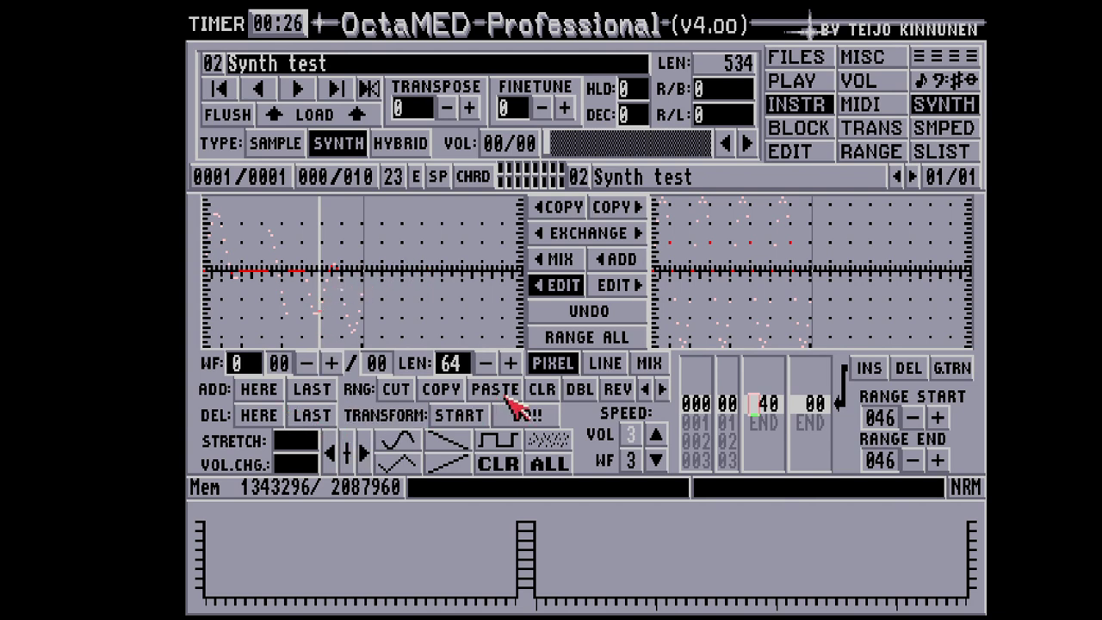
Fill the left waveform with a falling ramp and shift its full range to the right
{"action": "left_click", "coordinate": [441, 444]}
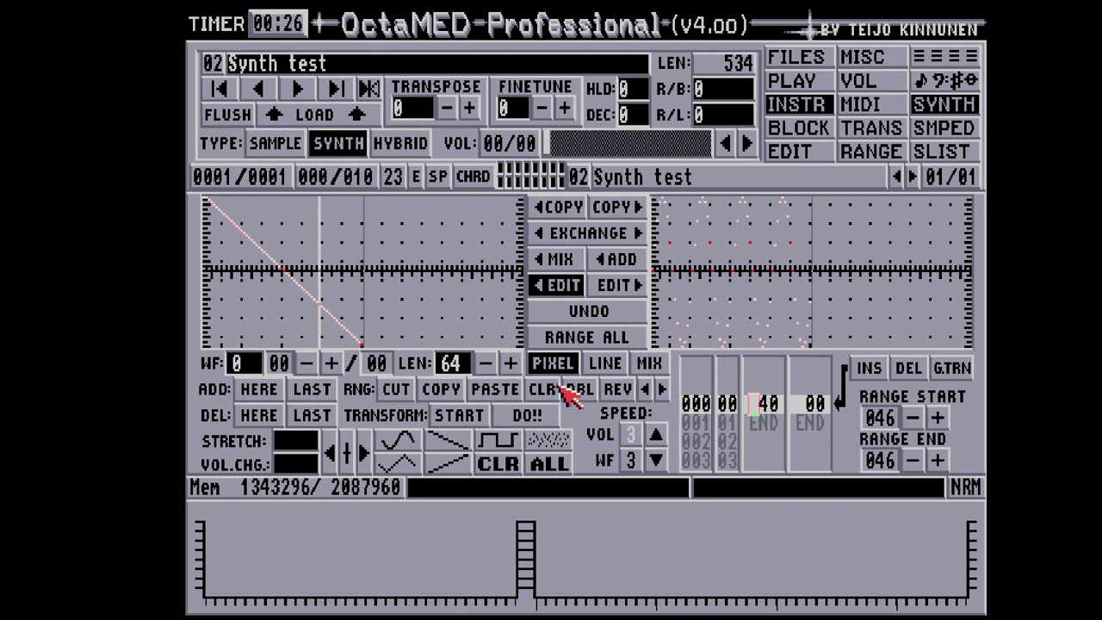
{"action": "left_click", "coordinate": [583, 337]}
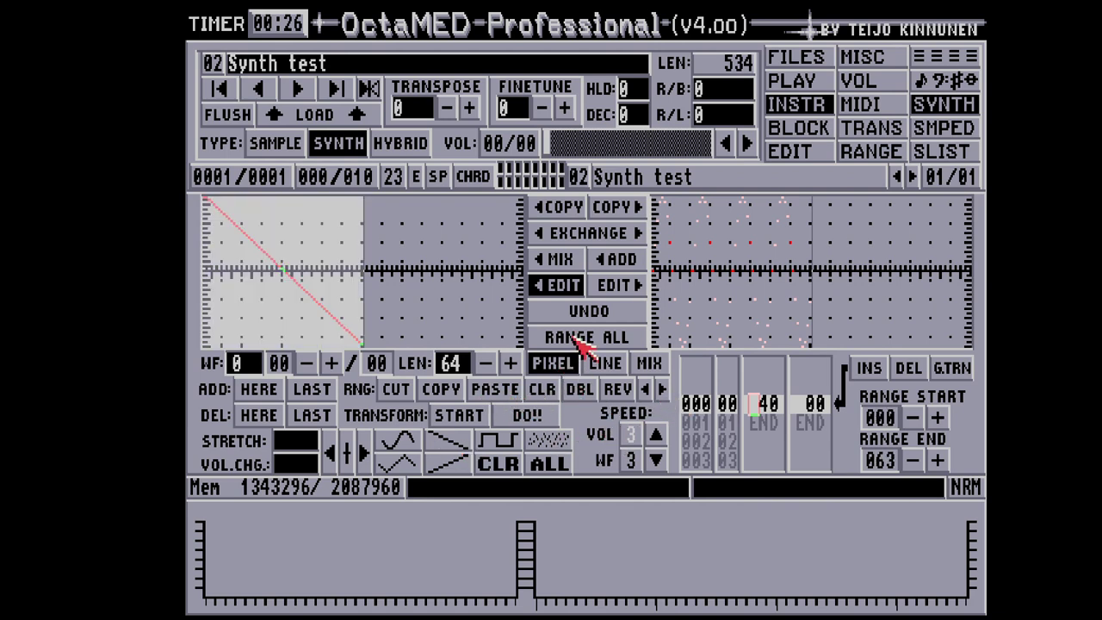
{"action": "left_click", "coordinate": [666, 395]}
{"action": "left_click_drag", "start_coordinate": [669, 400], "coordinate": [670, 402]}
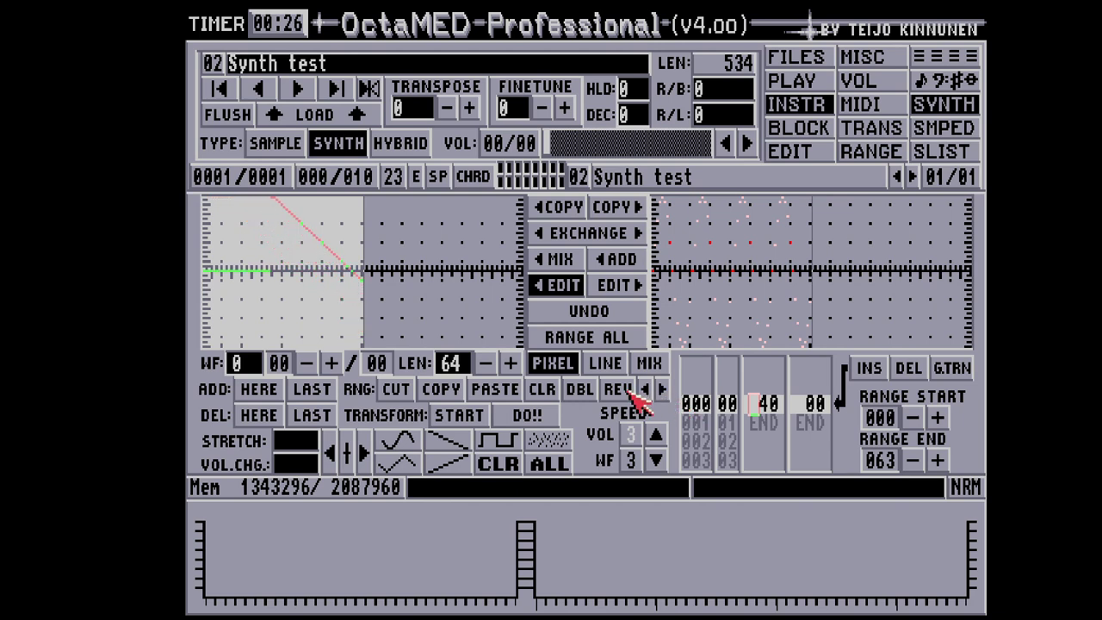